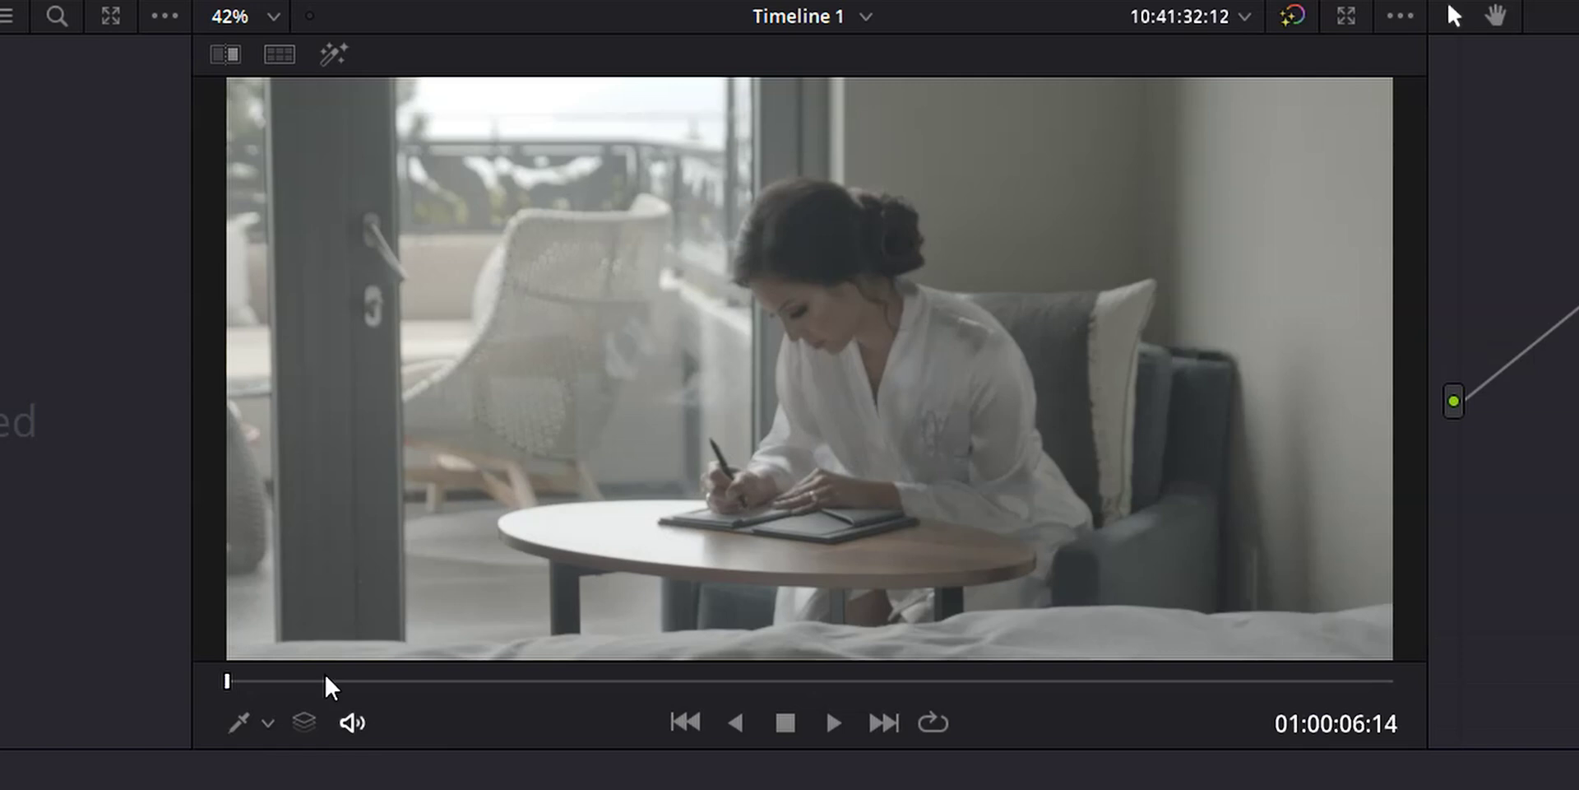
Step: Compare the aerial beach clip with the flat, ungraded clip of the woman writing
{"action": "key", "text": "Up"}
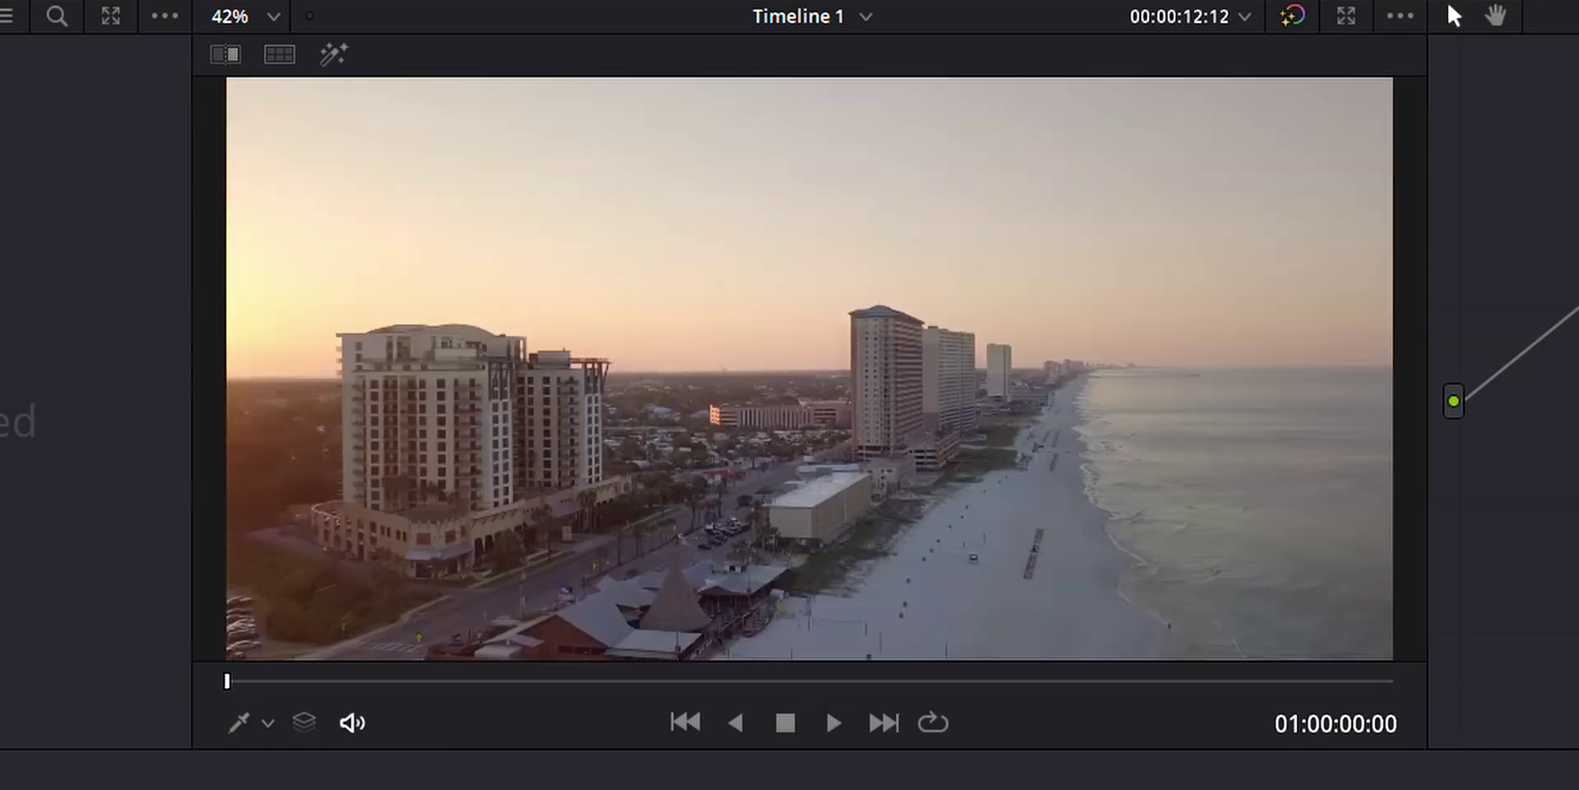
{"action": "key", "text": "Down"}
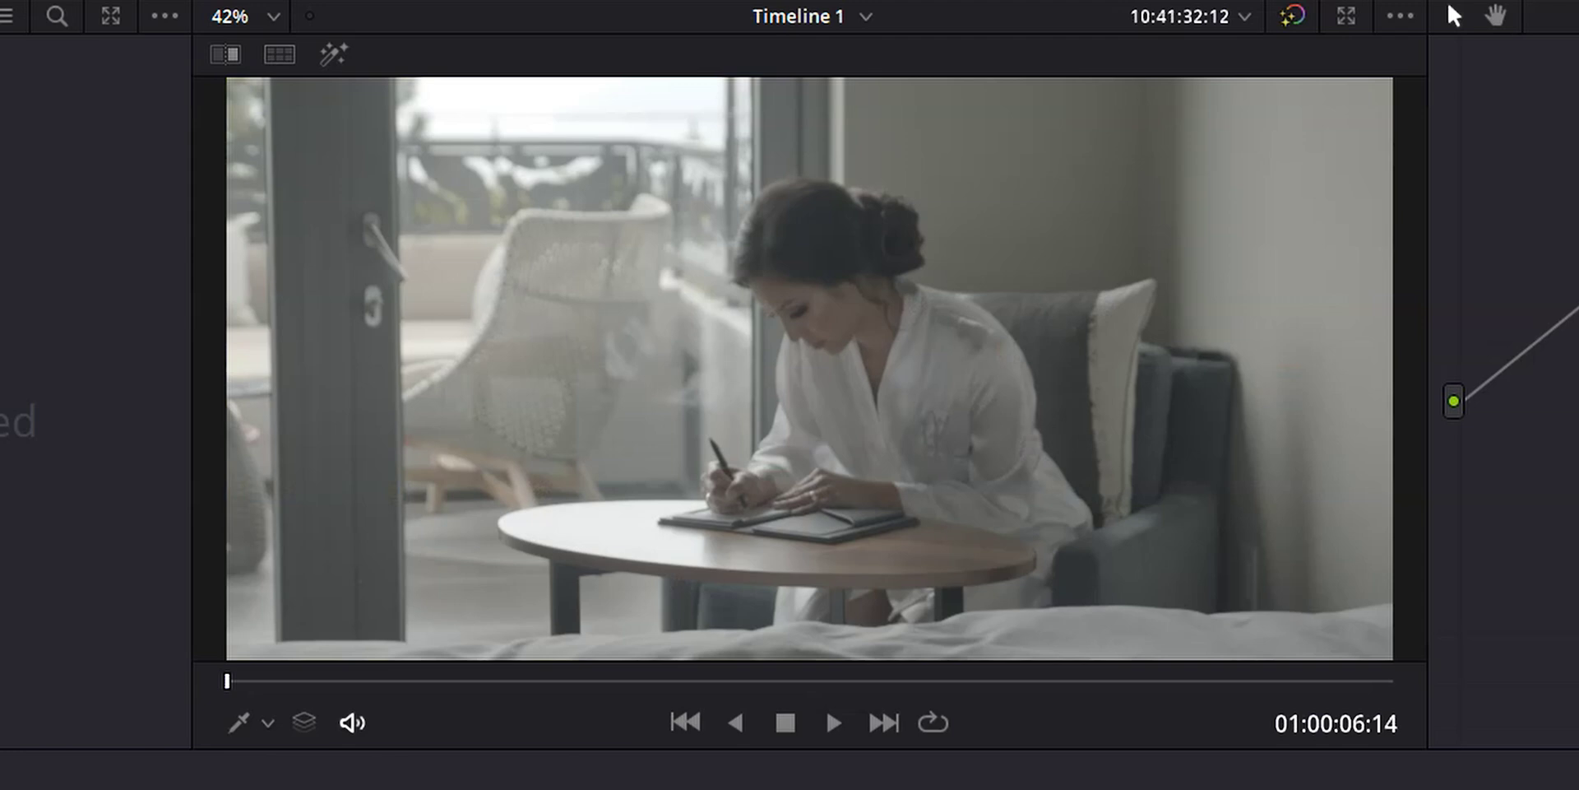
{"action": "key", "text": "Up"}
{"action": "key", "text": "Down"}
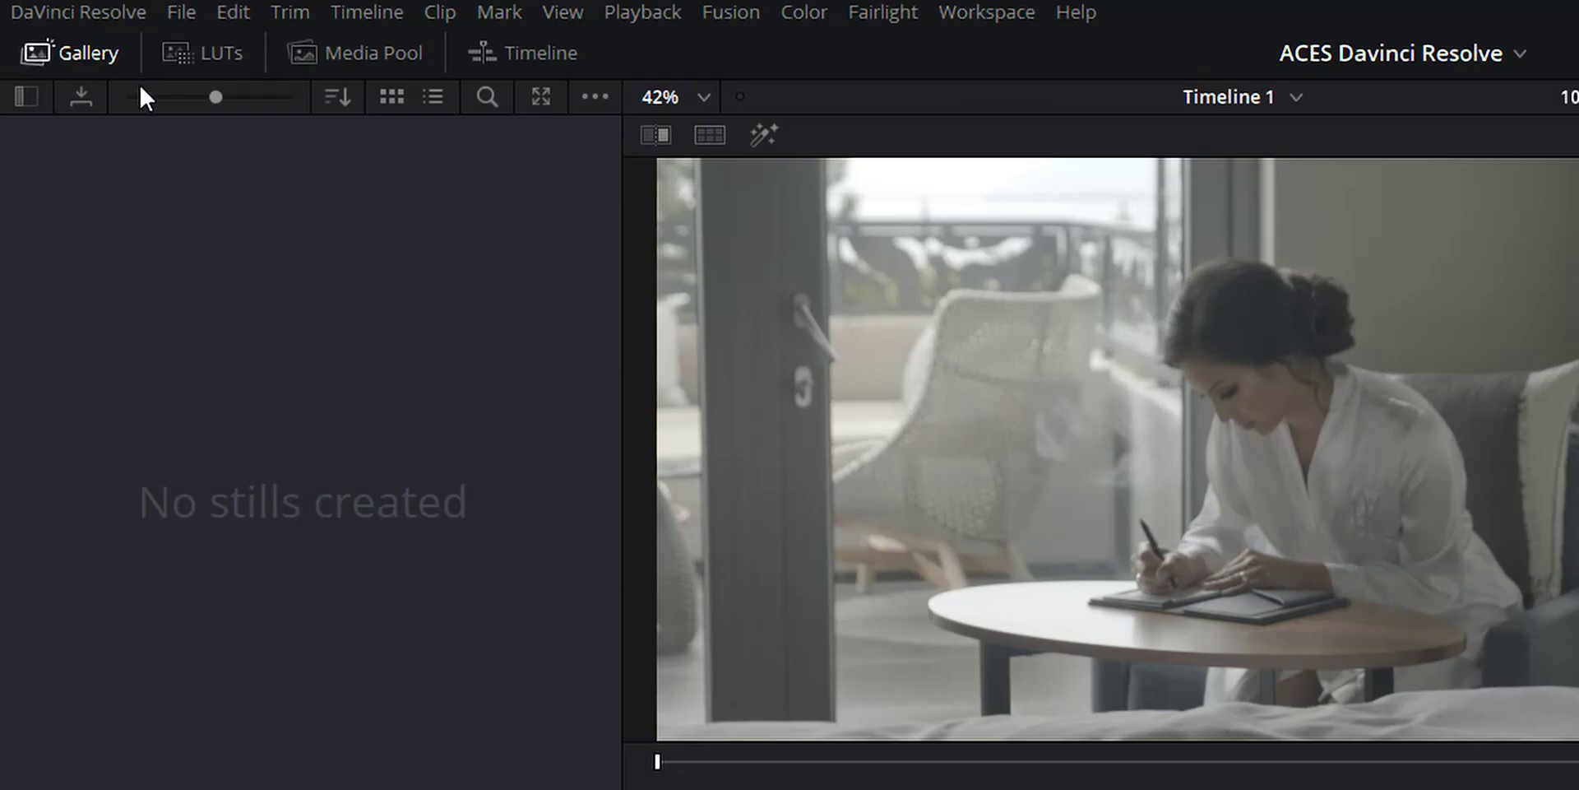
Step: Set the project's color management to ACEScc color science with ACES version 1.1
{"action": "left_click", "coordinate": [169, 9]}
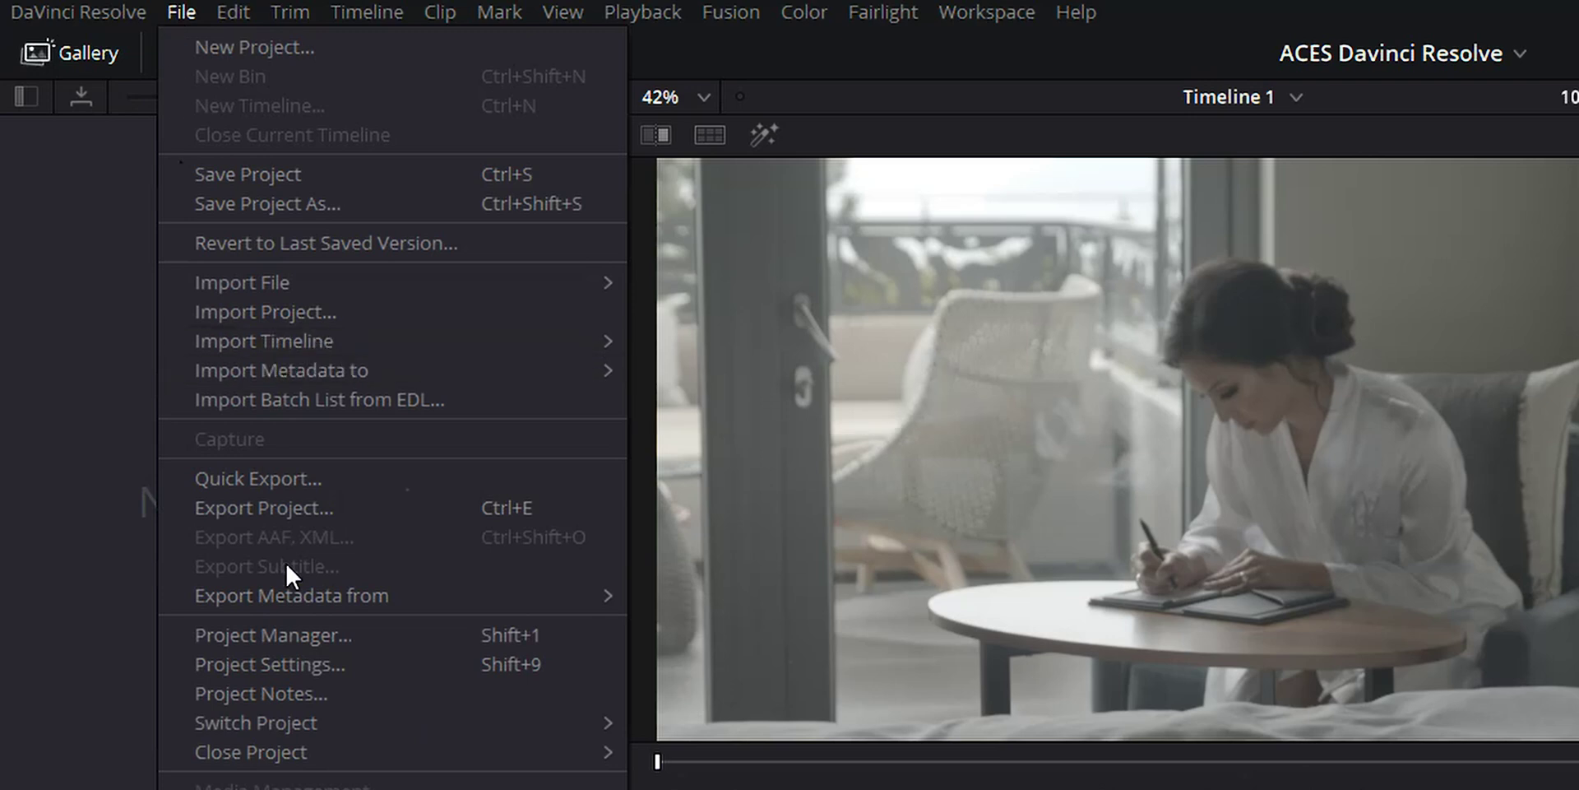
{"action": "left_click", "coordinate": [264, 670]}
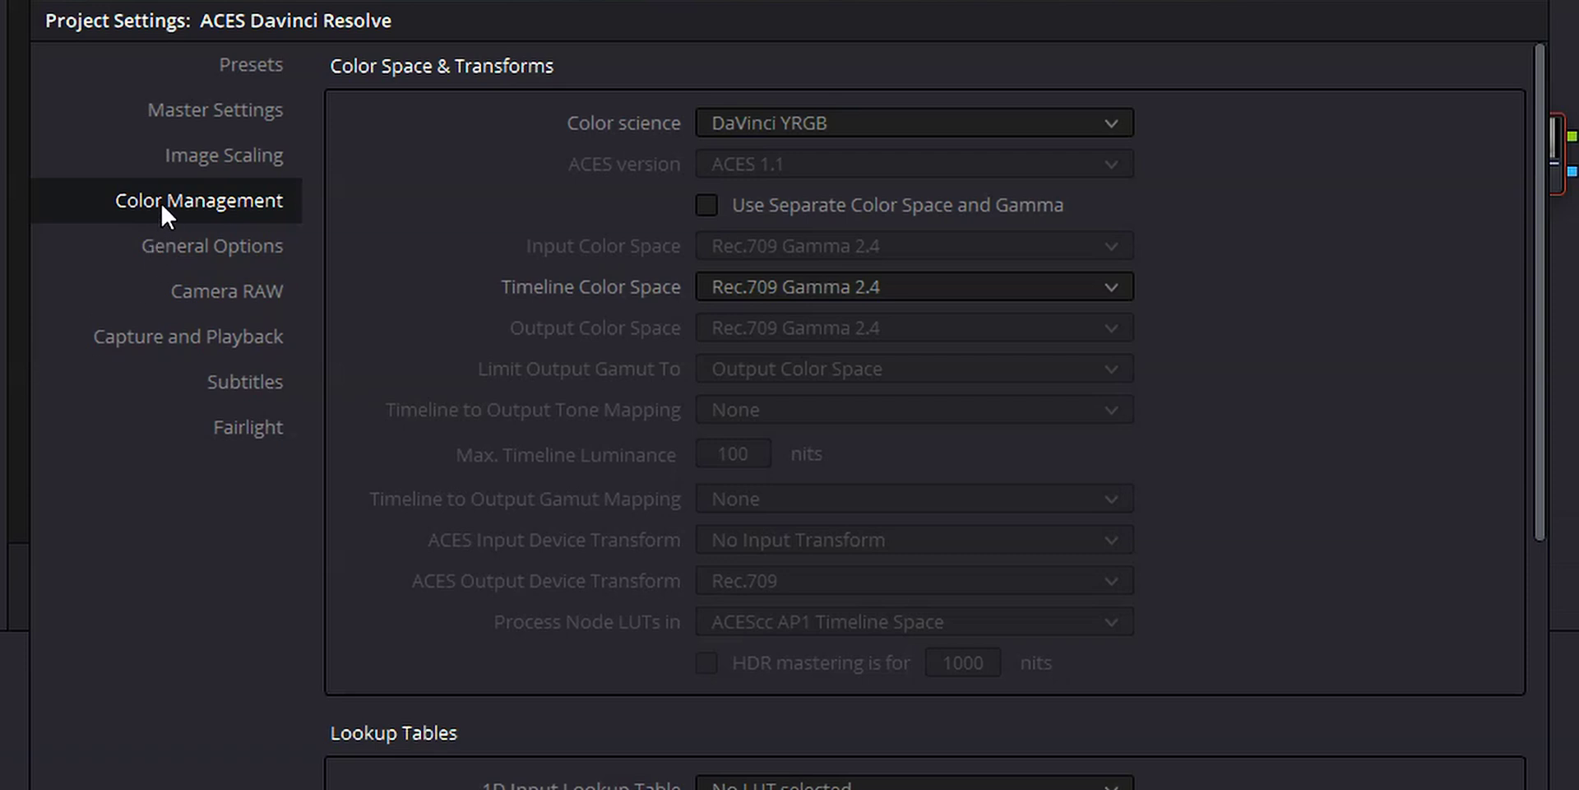
{"action": "left_click", "coordinate": [786, 120]}
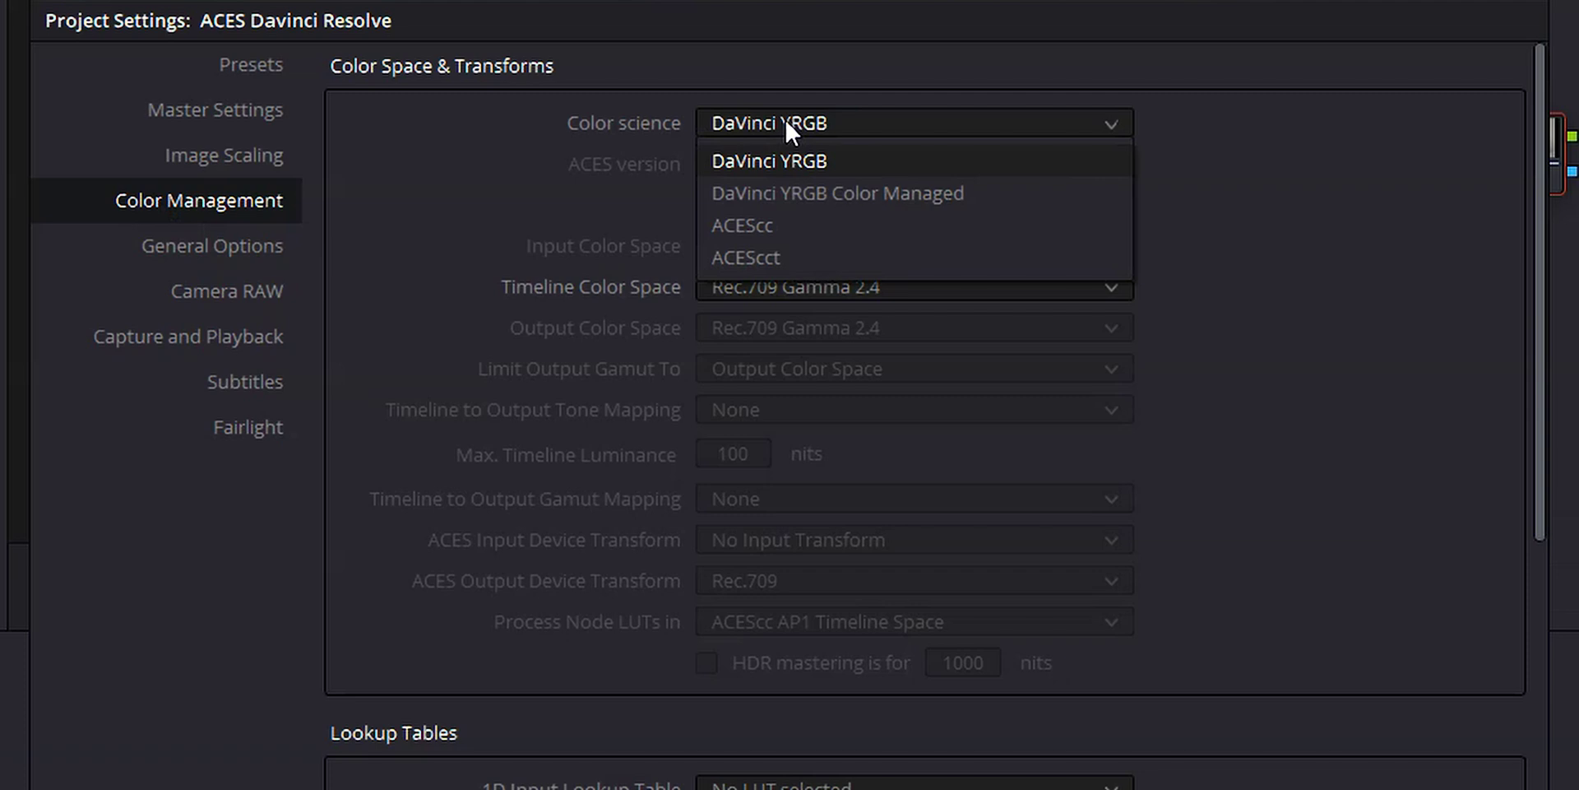
{"action": "left_click", "coordinate": [766, 232]}
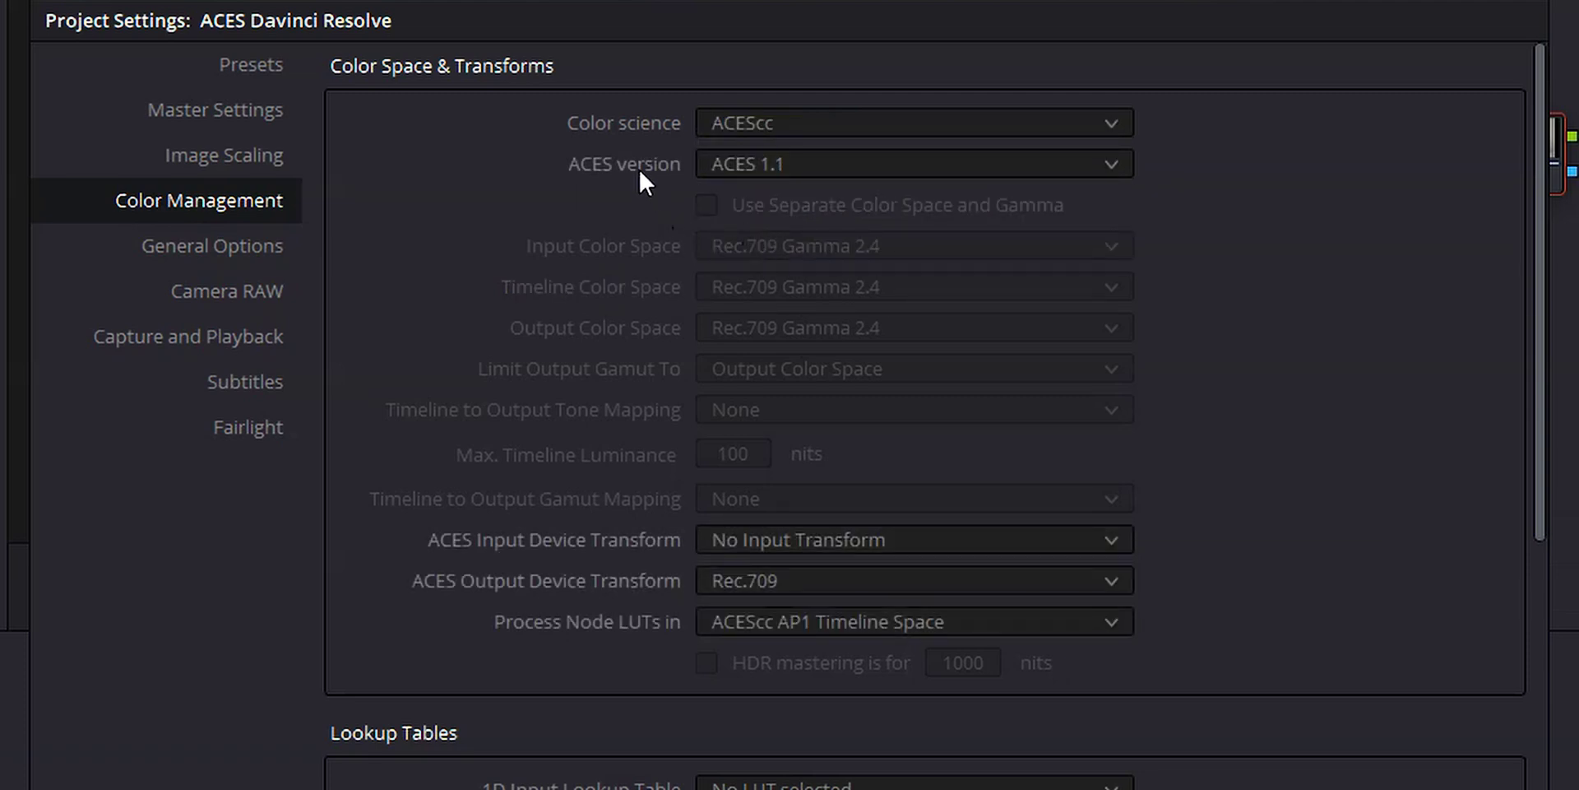
{"action": "left_click", "coordinate": [720, 166]}
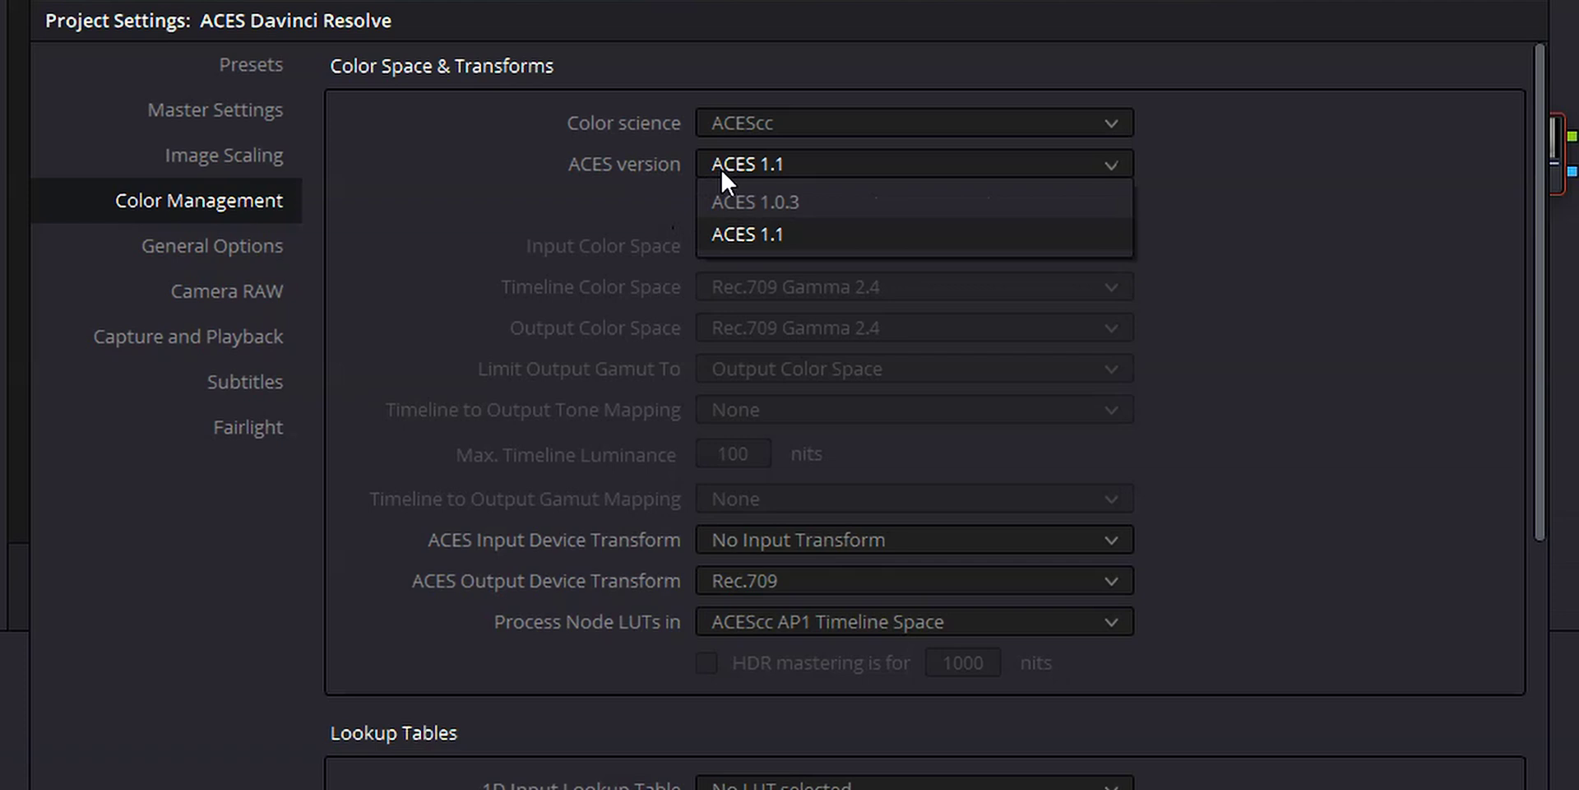
{"action": "left_click", "coordinate": [721, 237]}
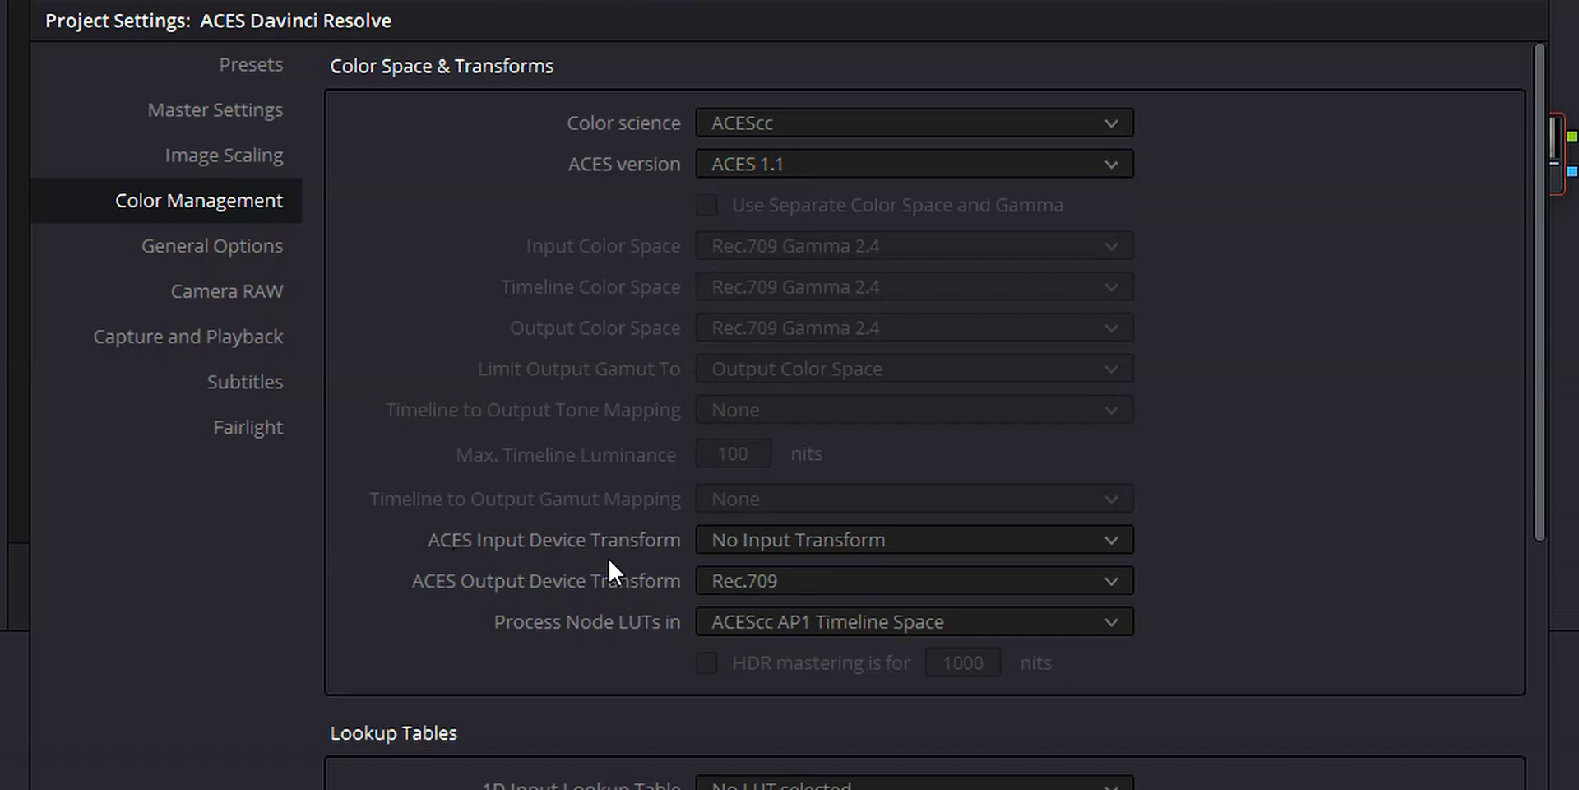
Step: Examine the available ACES Input Device Transform options, from the camera profiles to the ACES color spaces, keeping No Input Transform
{"action": "left_click", "coordinate": [749, 540]}
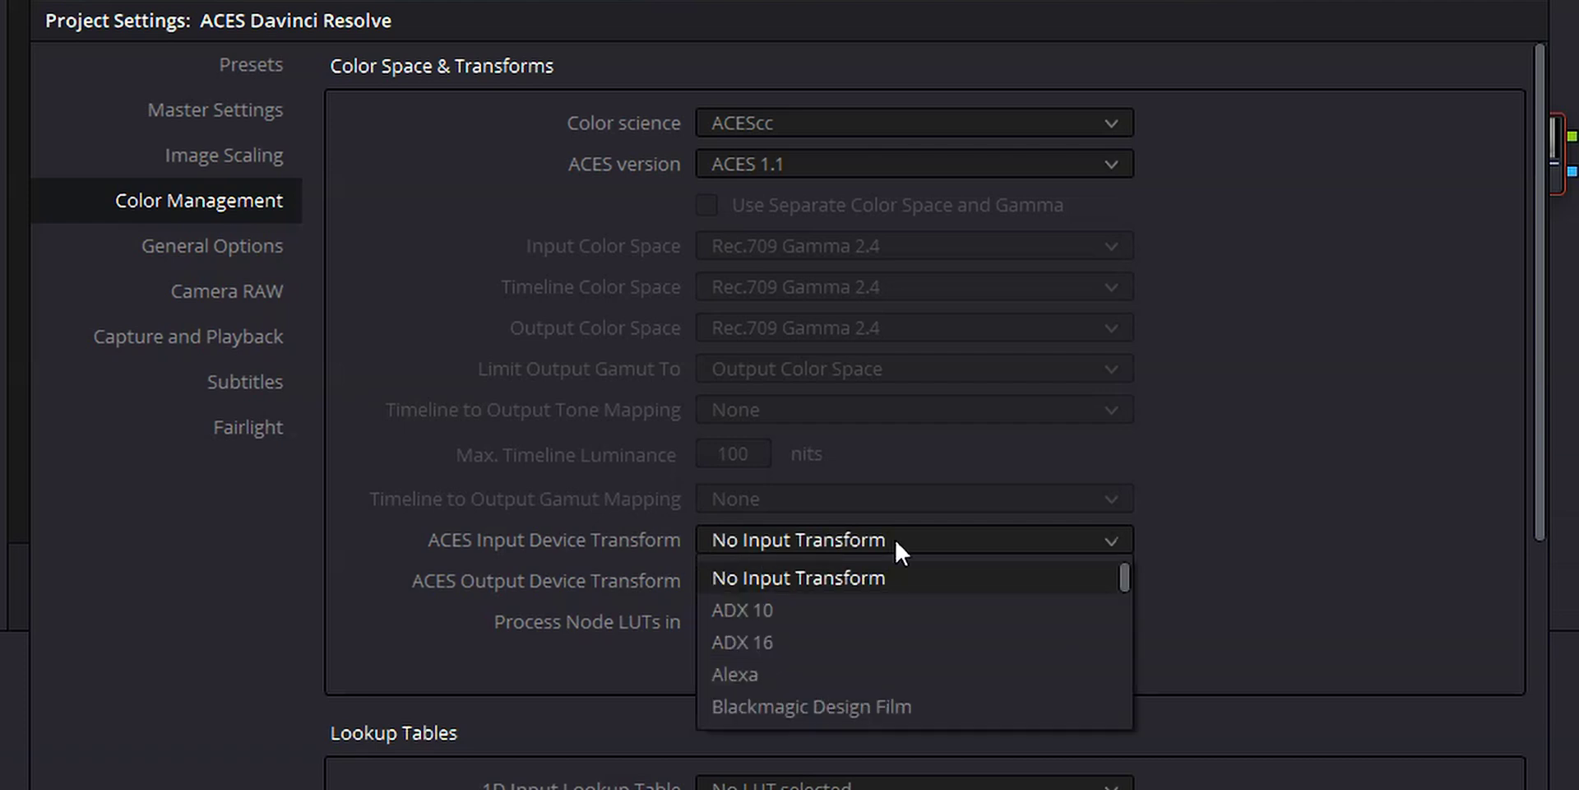
{"action": "scroll", "coordinate": [837, 642], "scroll_direction": "down", "scroll_amount": 9}
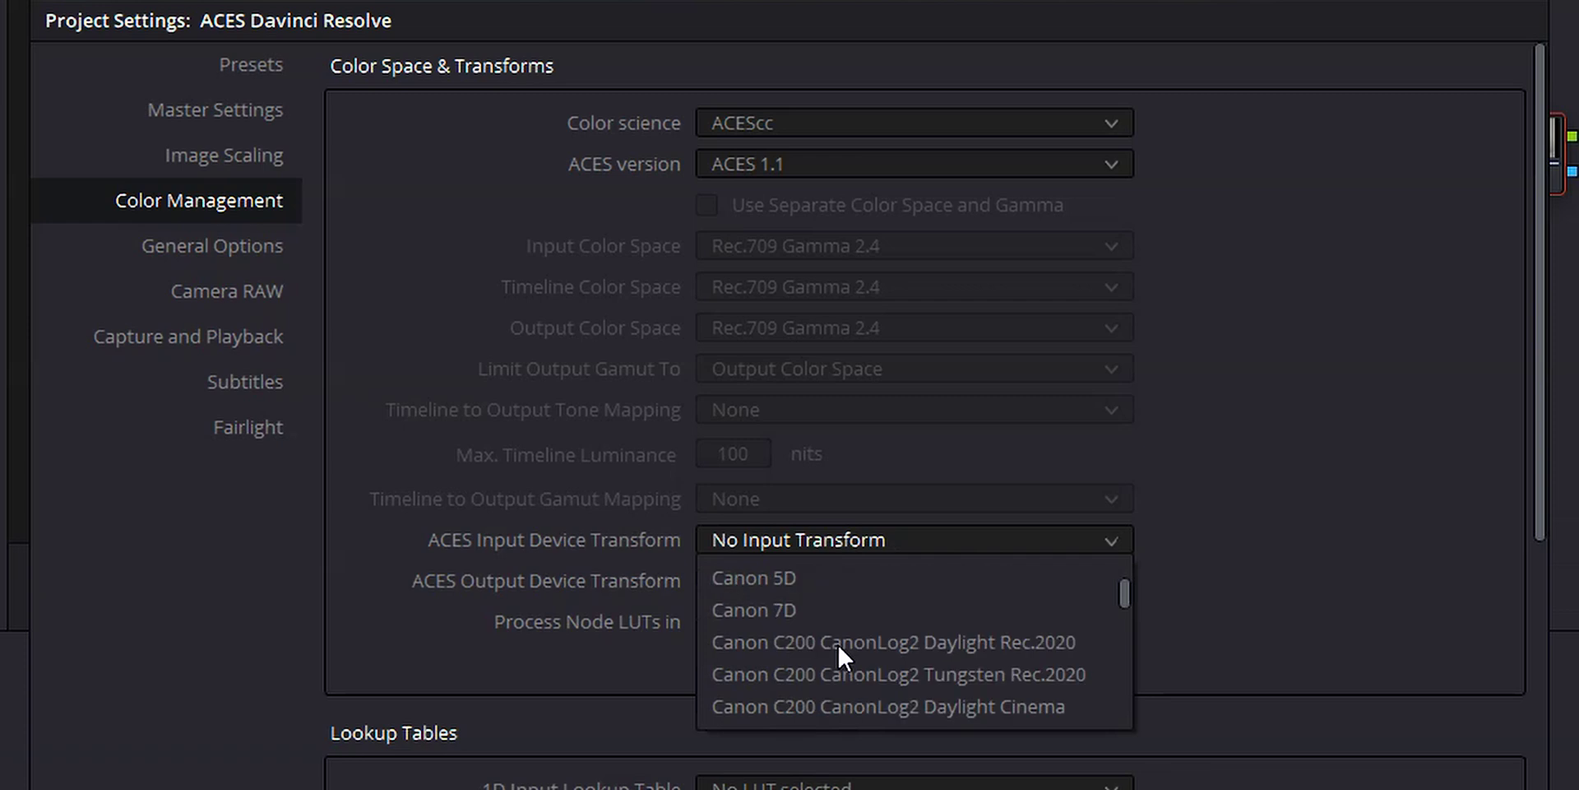
{"action": "scroll", "coordinate": [838, 643], "scroll_direction": "down", "scroll_amount": 8}
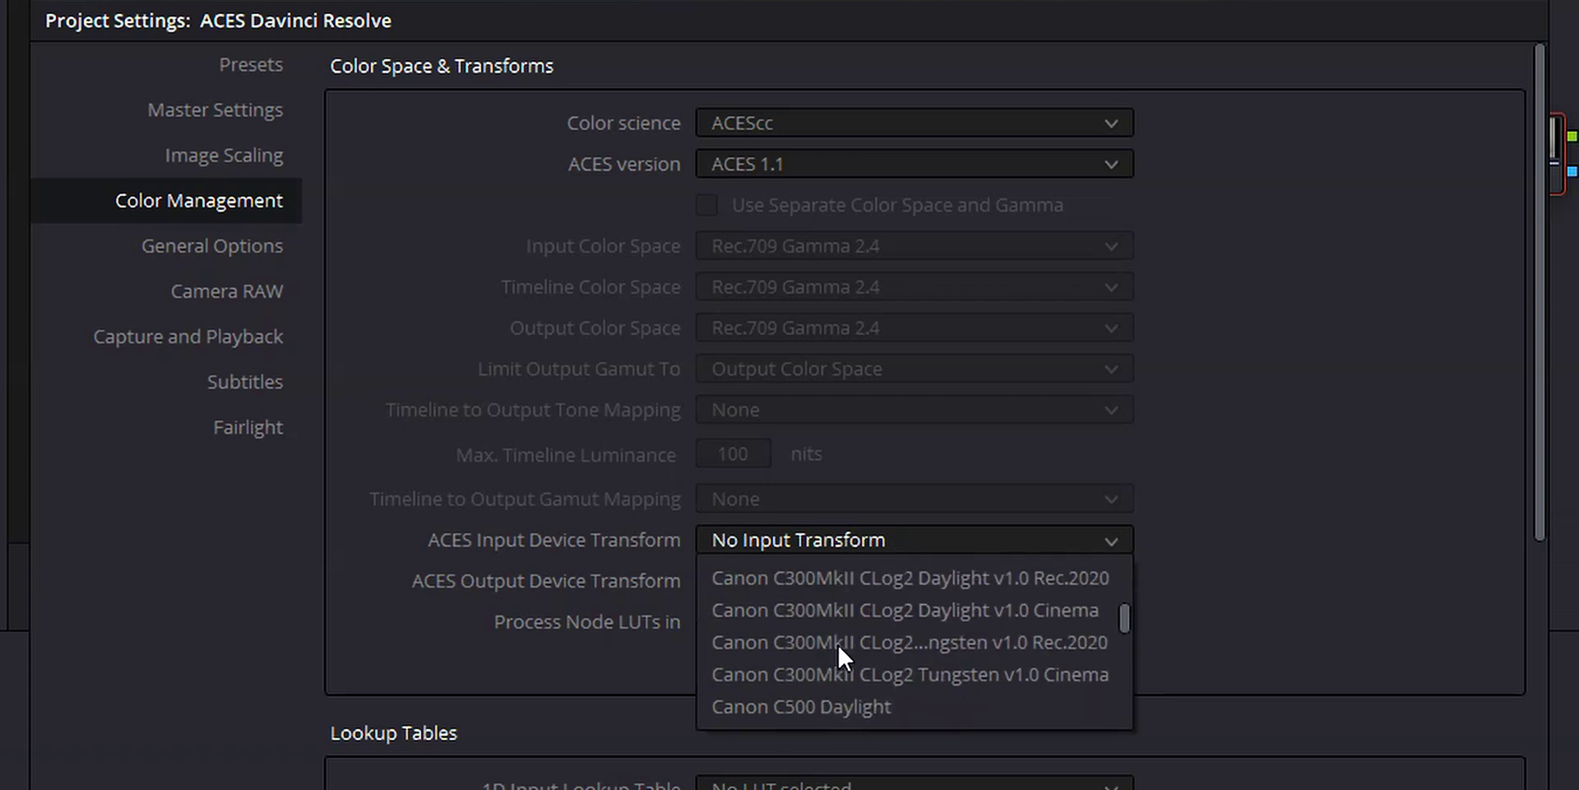
{"action": "scroll", "coordinate": [837, 644], "scroll_direction": "down", "scroll_amount": 10}
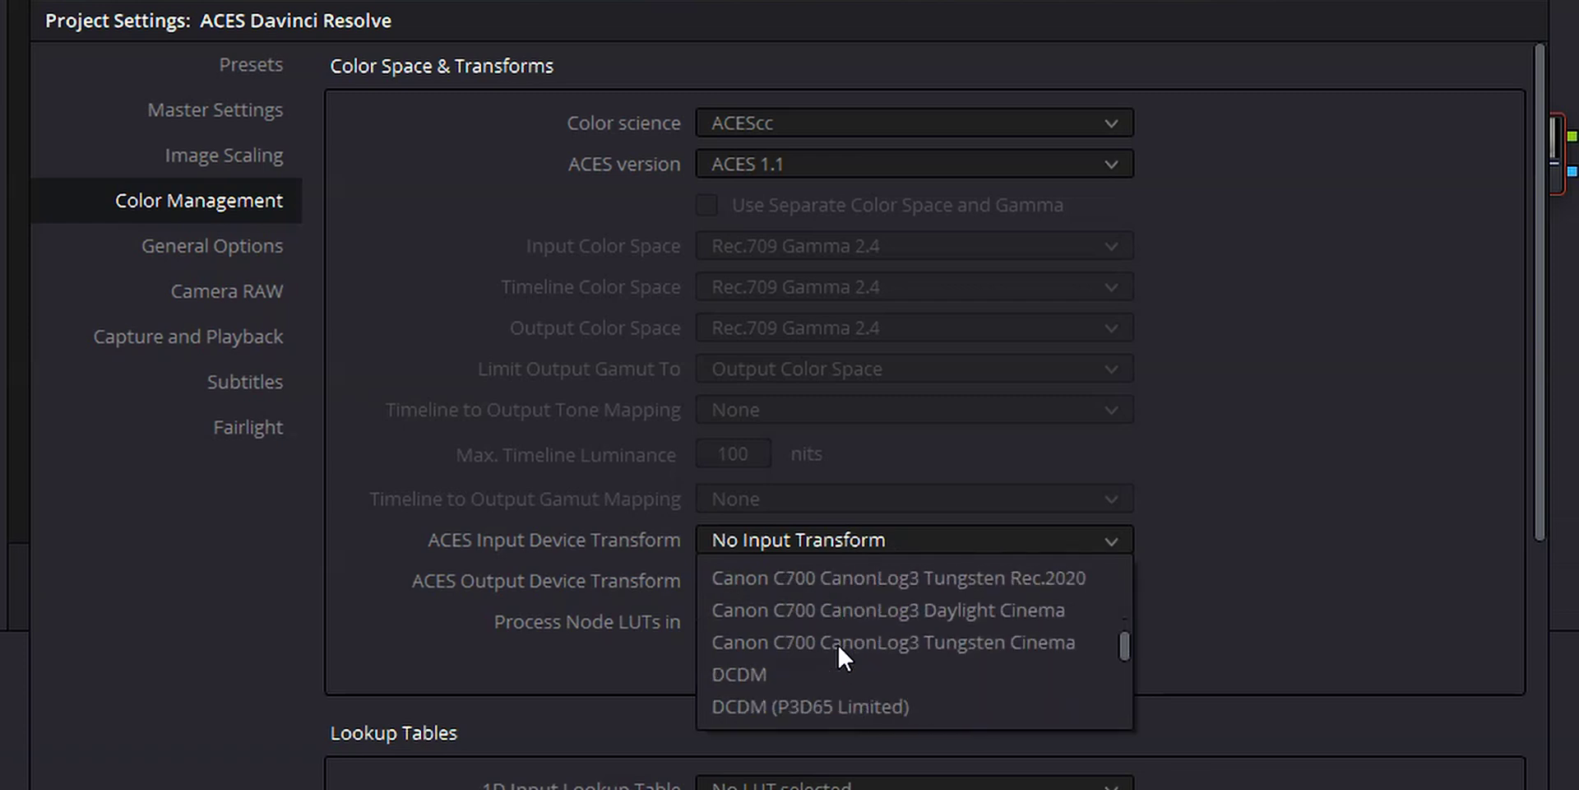
{"action": "scroll", "coordinate": [838, 643], "scroll_direction": "down", "scroll_amount": 10}
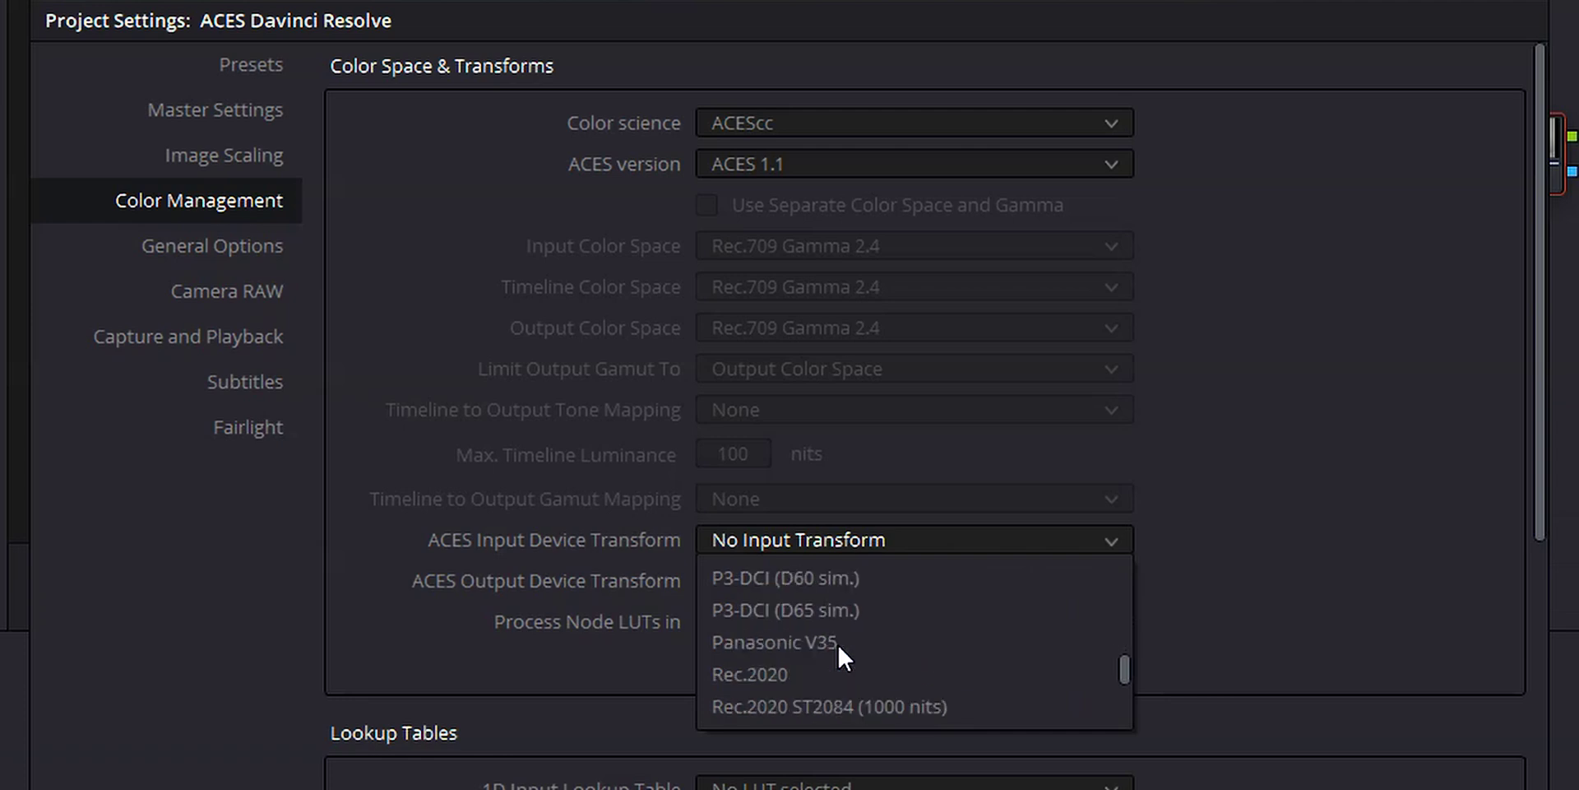
{"action": "scroll", "coordinate": [837, 643], "scroll_direction": "down", "scroll_amount": 8}
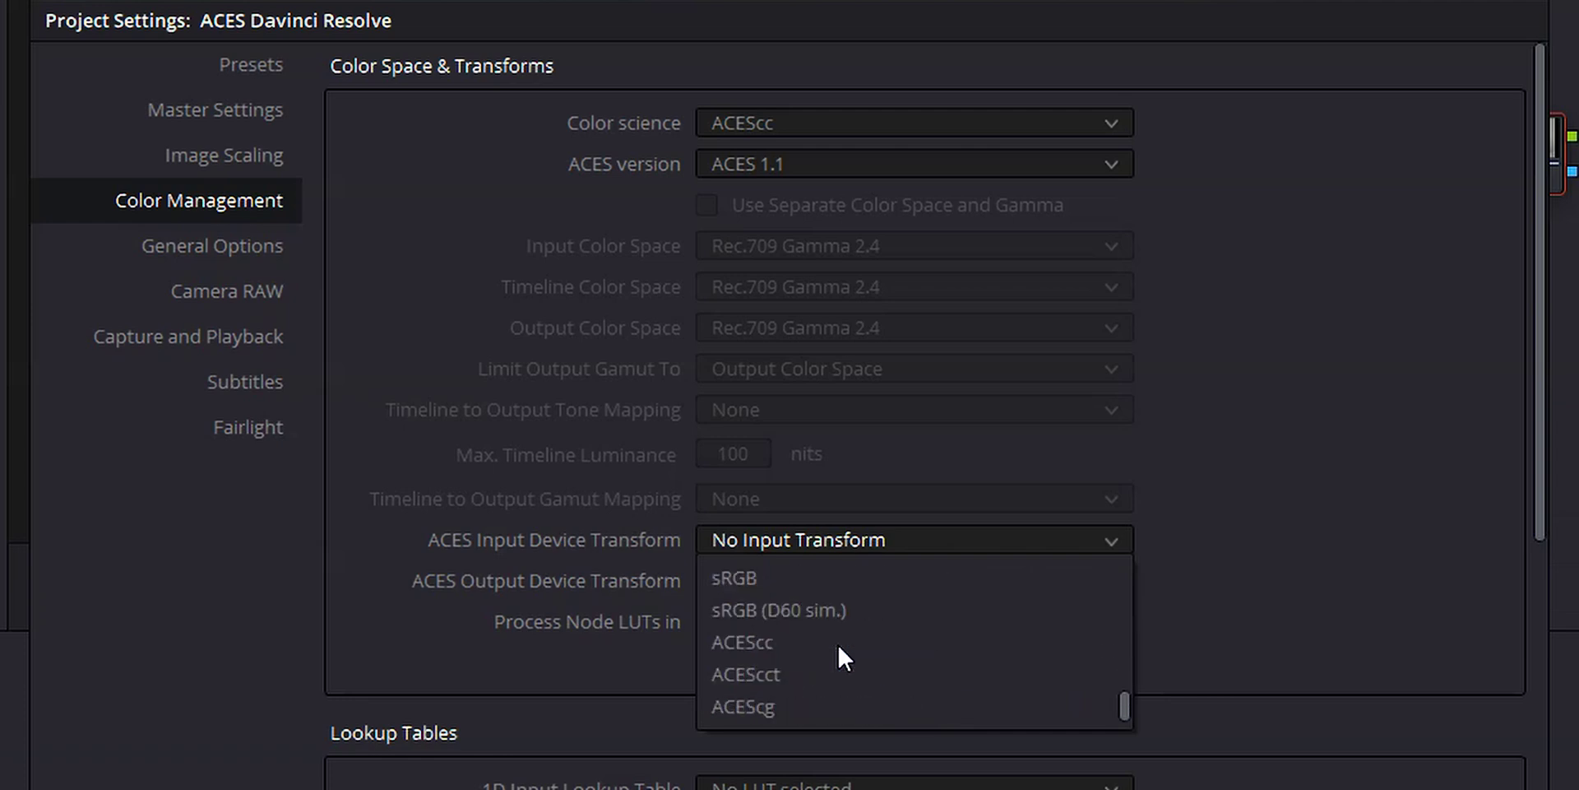
{"action": "scroll", "coordinate": [838, 644], "scroll_direction": "up", "scroll_amount": 10}
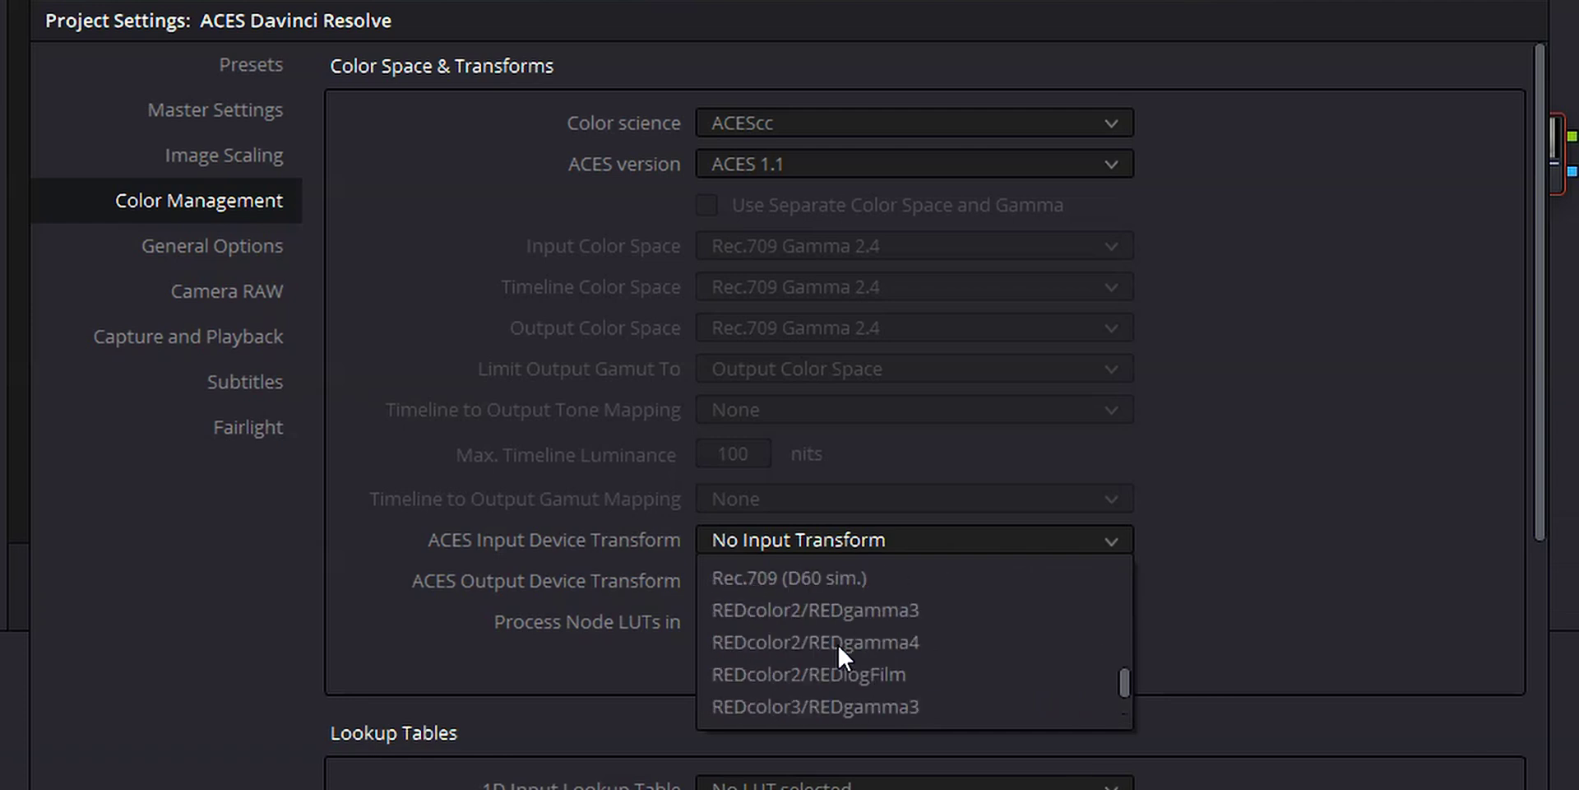
{"action": "scroll", "coordinate": [837, 643], "scroll_direction": "up", "scroll_amount": 20}
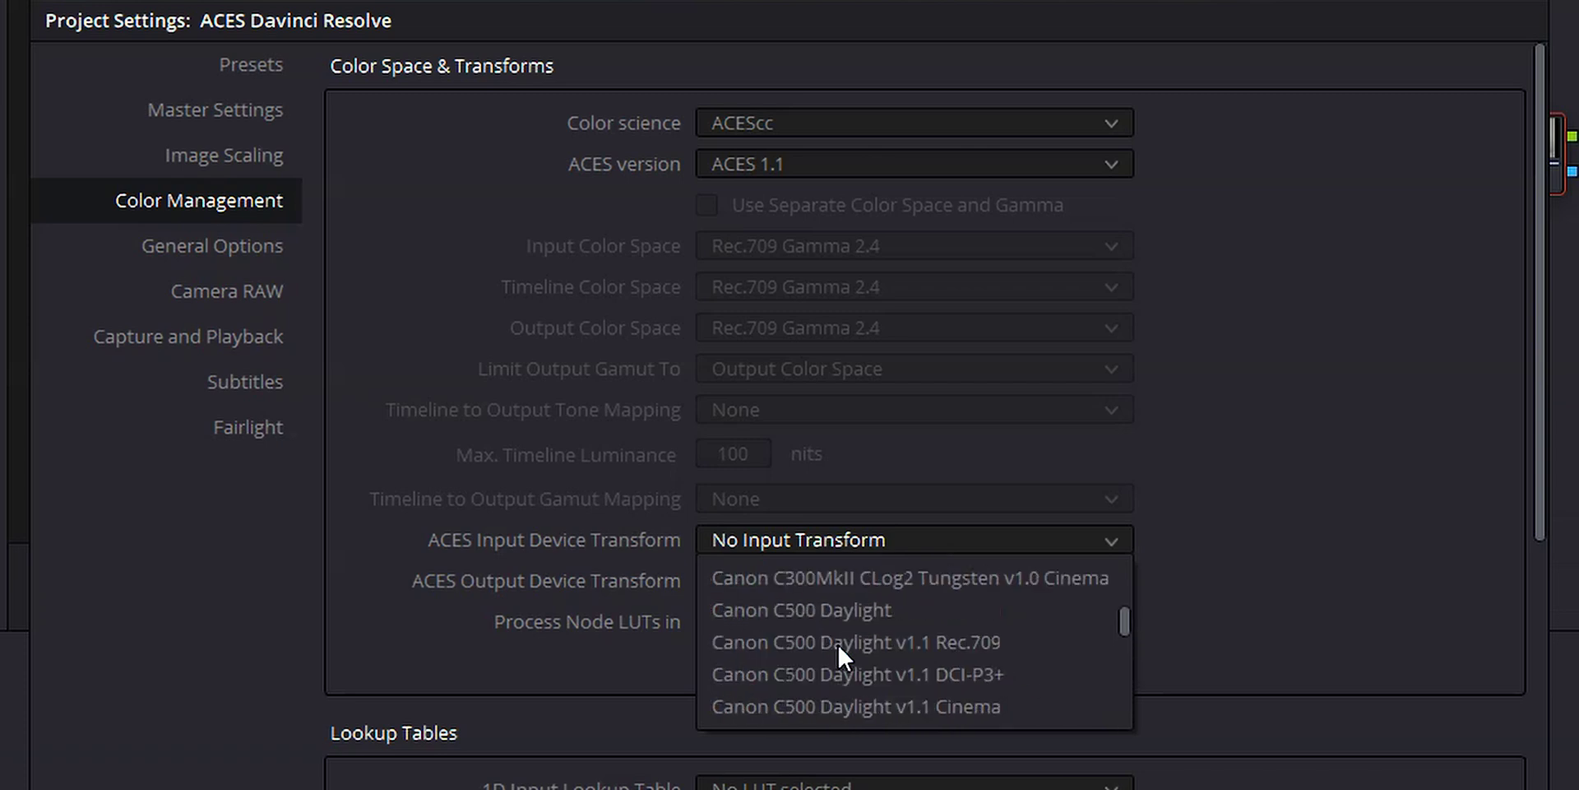
{"action": "scroll", "coordinate": [837, 644], "scroll_direction": "up", "scroll_amount": 10}
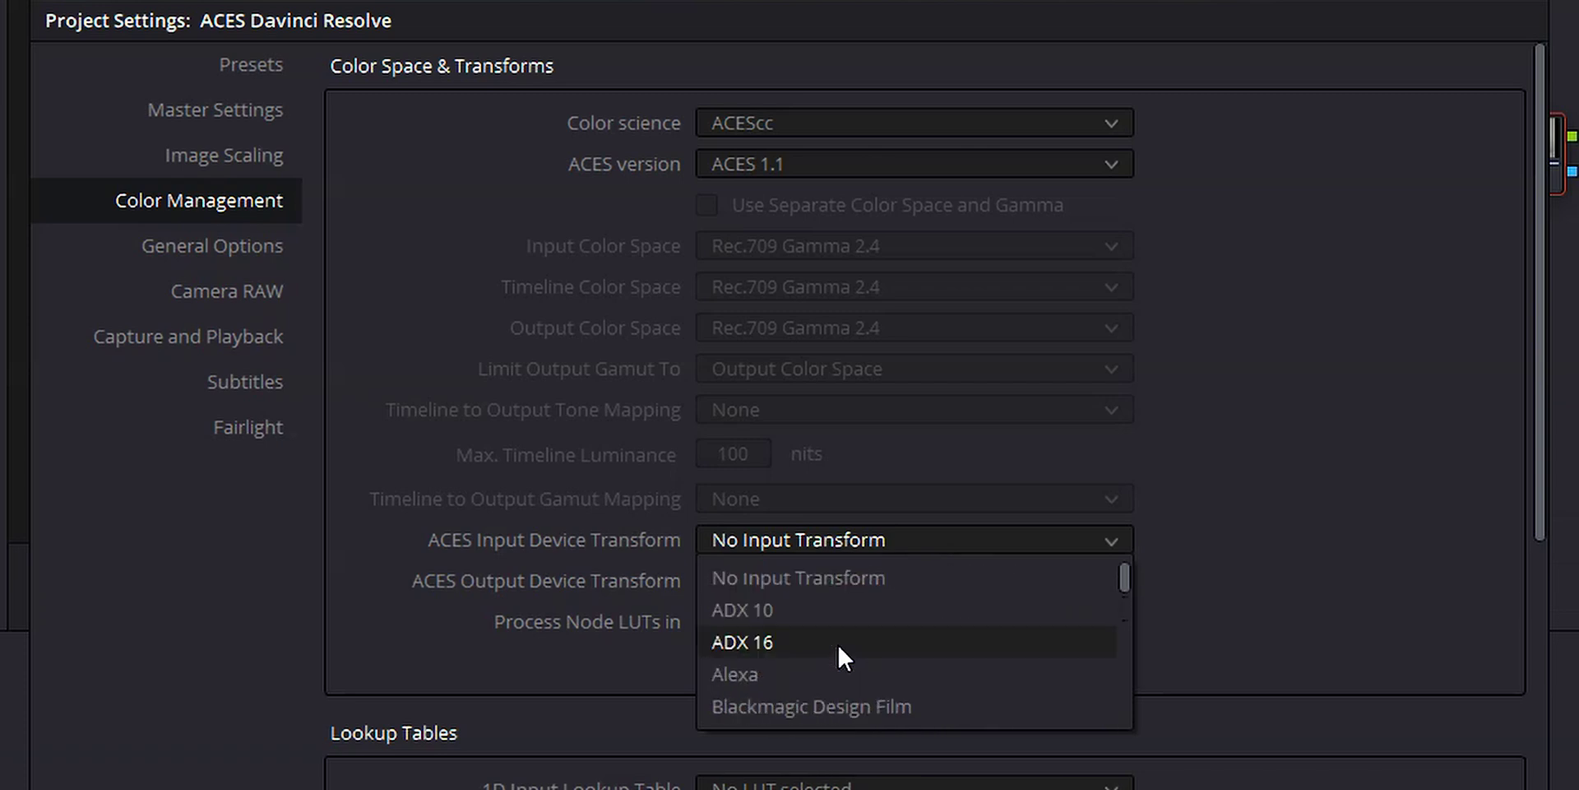
{"action": "left_click", "coordinate": [911, 547]}
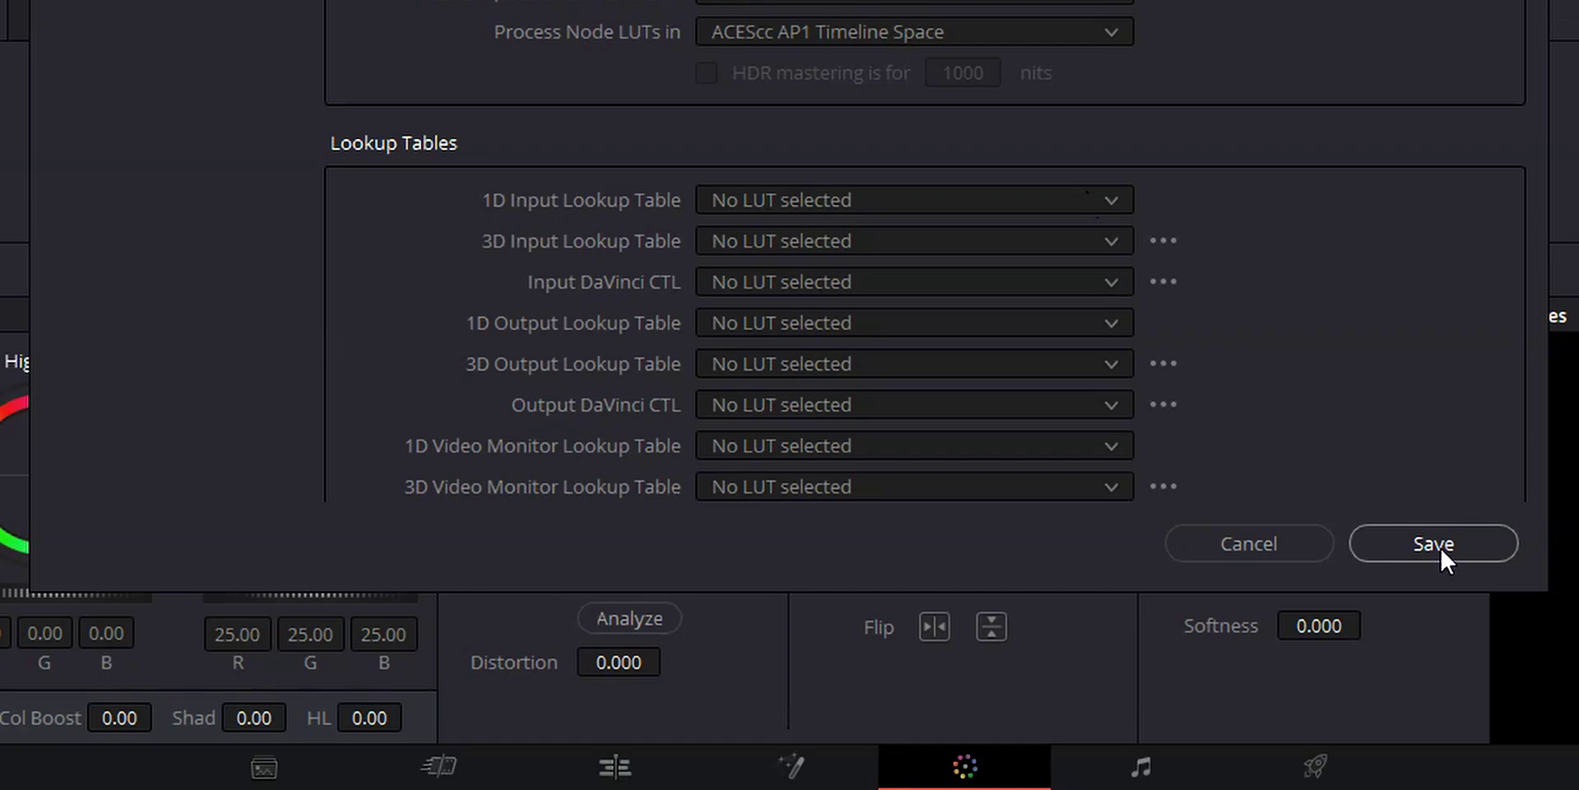
Step: Save the color management settings and compare the H.264 clip with the Blackmagic RAW clip
{"action": "left_click", "coordinate": [1436, 545]}
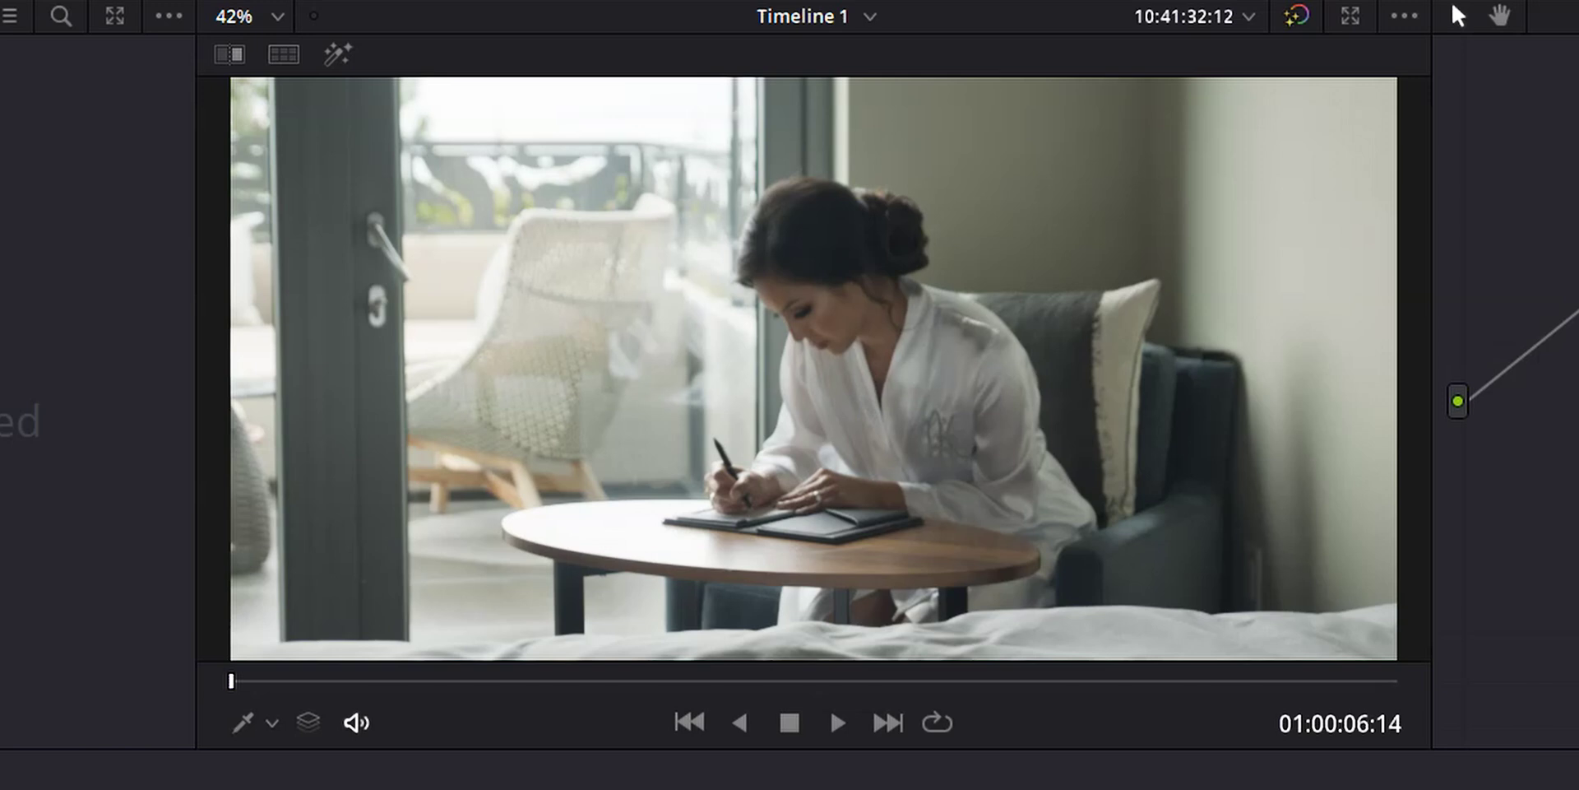
{"action": "key", "text": "Home"}
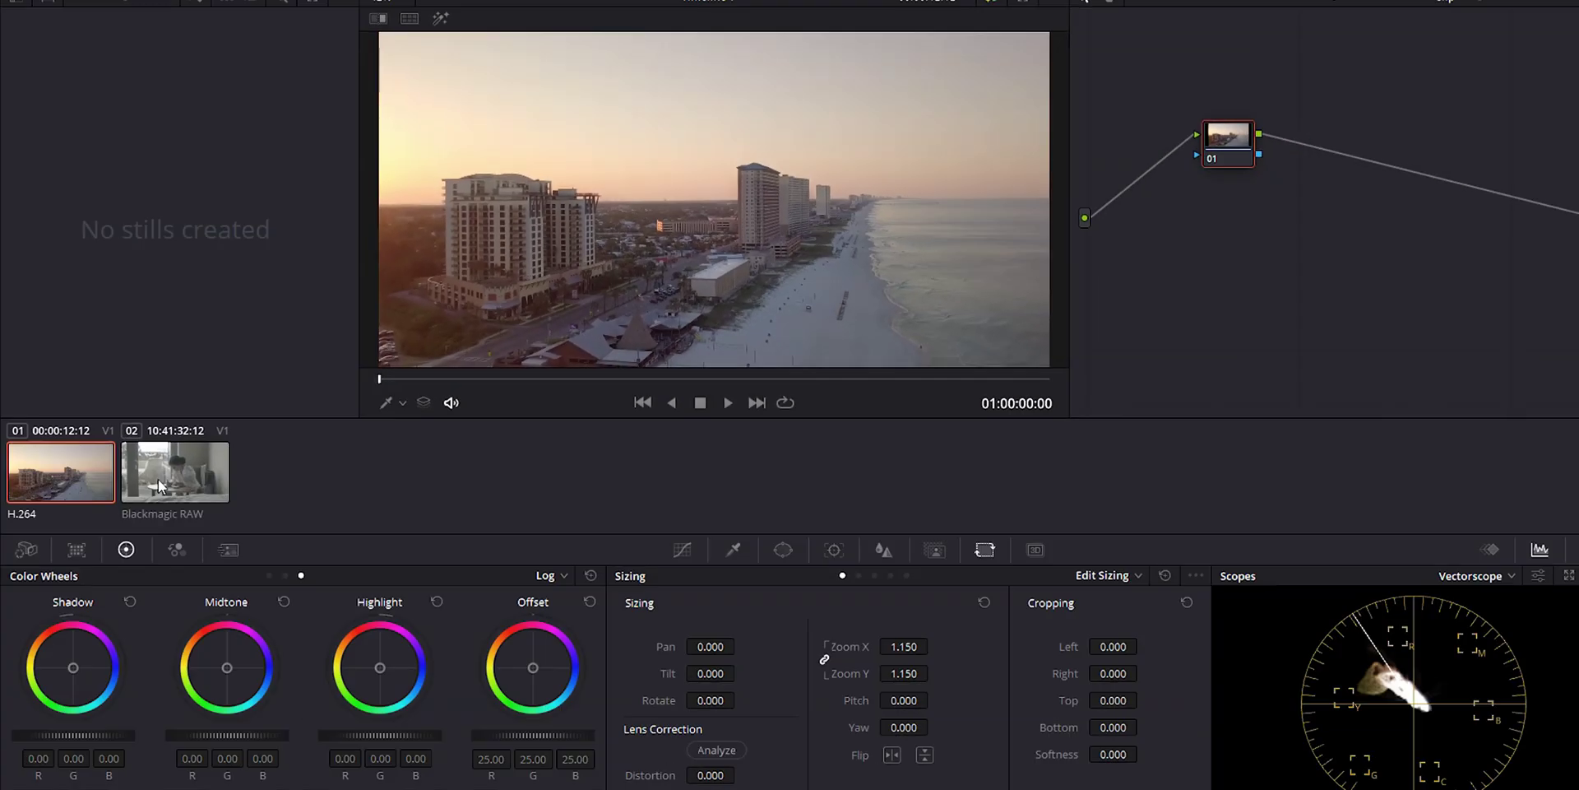
{"action": "left_click", "coordinate": [158, 485]}
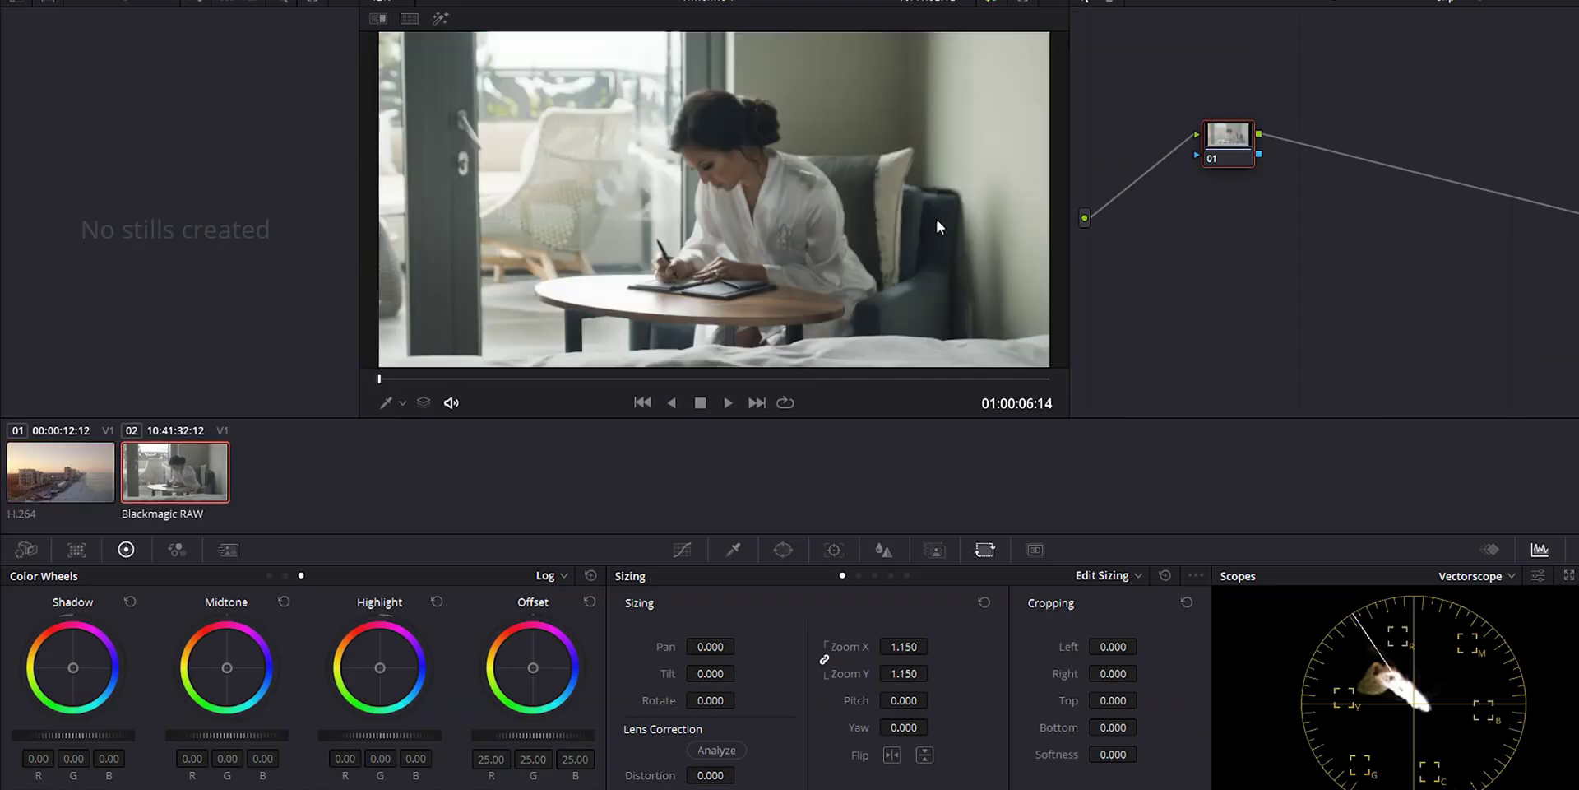
Step: Add contrast to the Blackmagic RAW clip's first node with a custom curve that lowers the shadows and lifts the midtones
{"action": "left_click_drag", "start_coordinate": [1231, 140], "coordinate": [1155, 136]}
{"action": "left_click", "coordinate": [684, 552]}
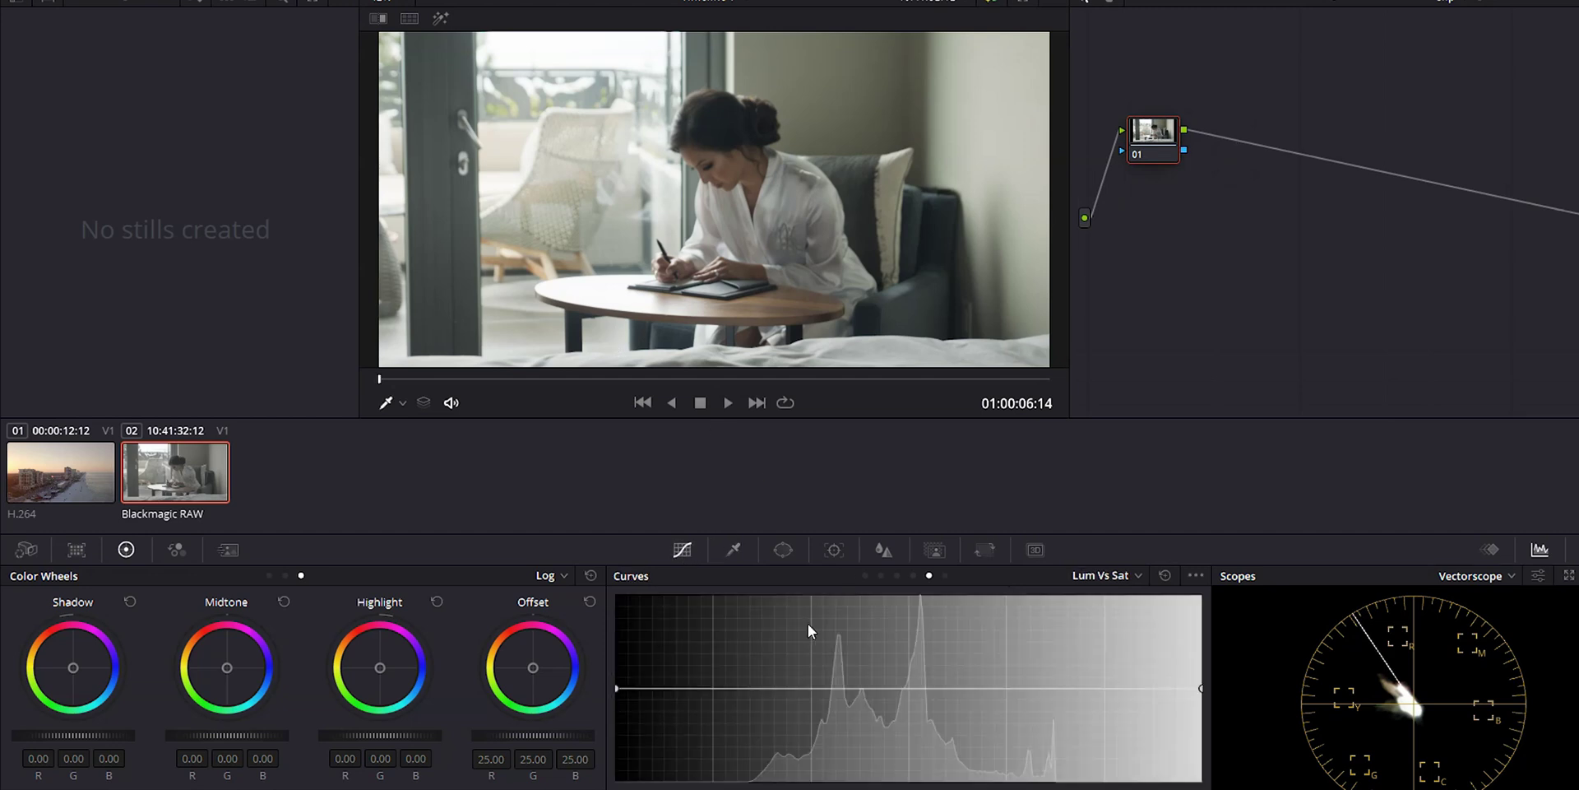
{"action": "left_click", "coordinate": [865, 575]}
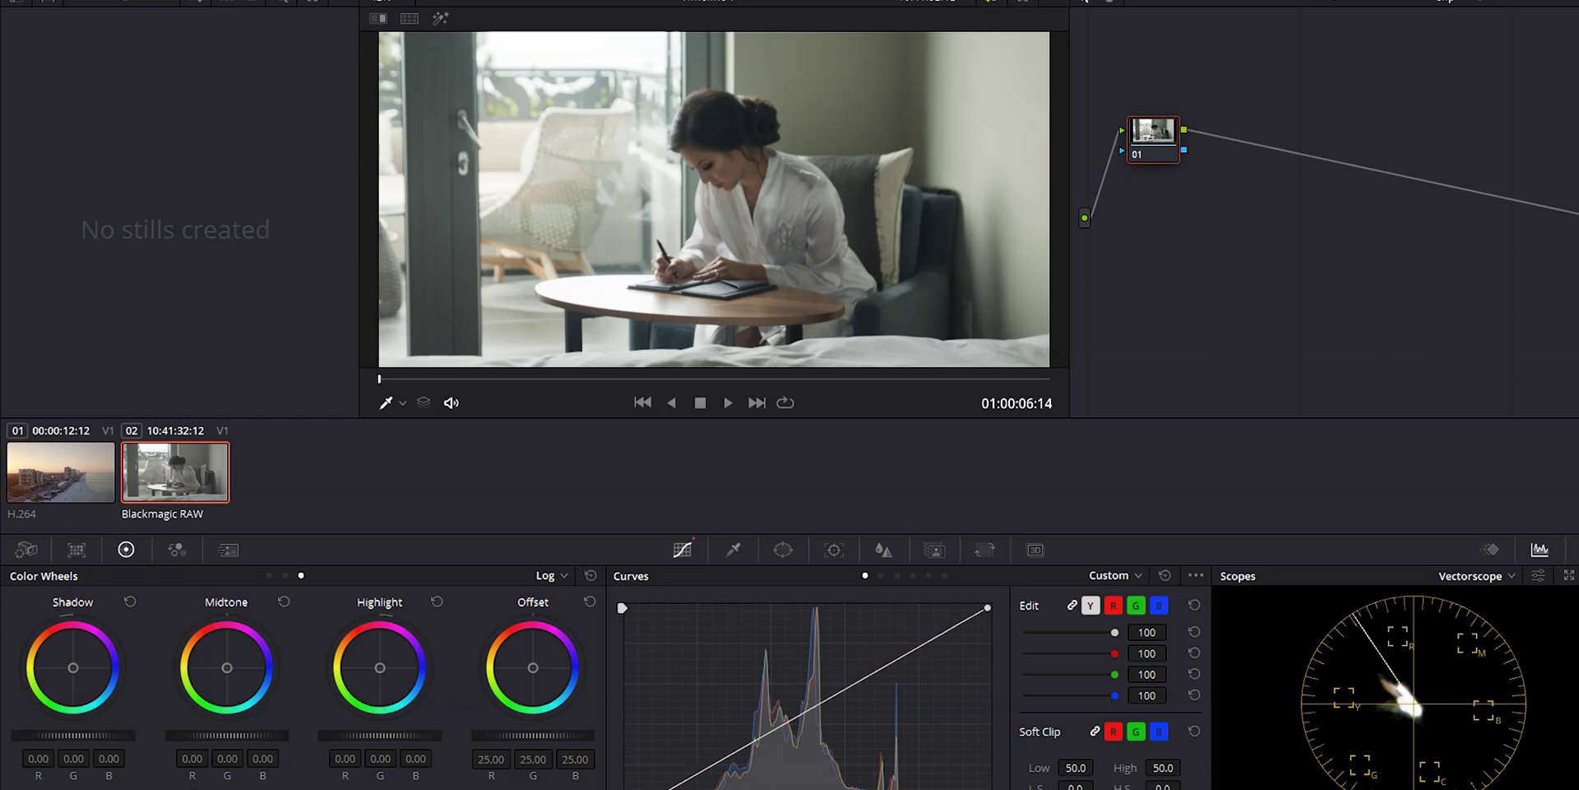
{"action": "mouse_move", "coordinate": [707, 788]}
{"action": "left_mouse_down"}
{"action": "mouse_move", "coordinate": [690, 785]}
{"action": "mouse_move", "coordinate": [702, 780]}
{"action": "left_mouse_up"}
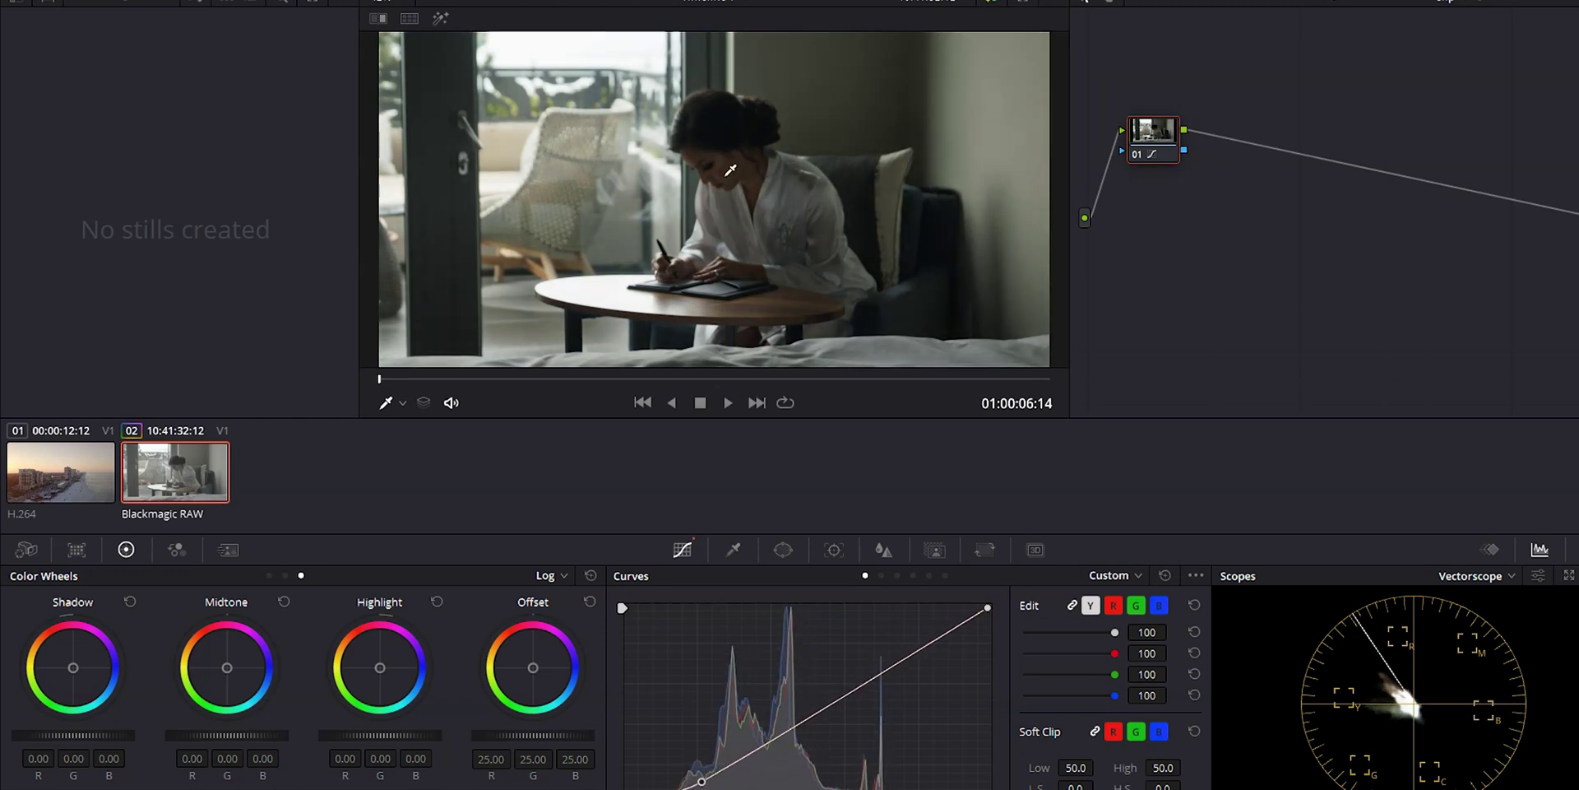
{"action": "left_click", "coordinate": [769, 742]}
{"action": "mouse_move", "coordinate": [772, 749]}
{"action": "left_mouse_down"}
{"action": "mouse_move", "coordinate": [800, 730]}
{"action": "mouse_move", "coordinate": [773, 724]}
{"action": "left_mouse_up"}
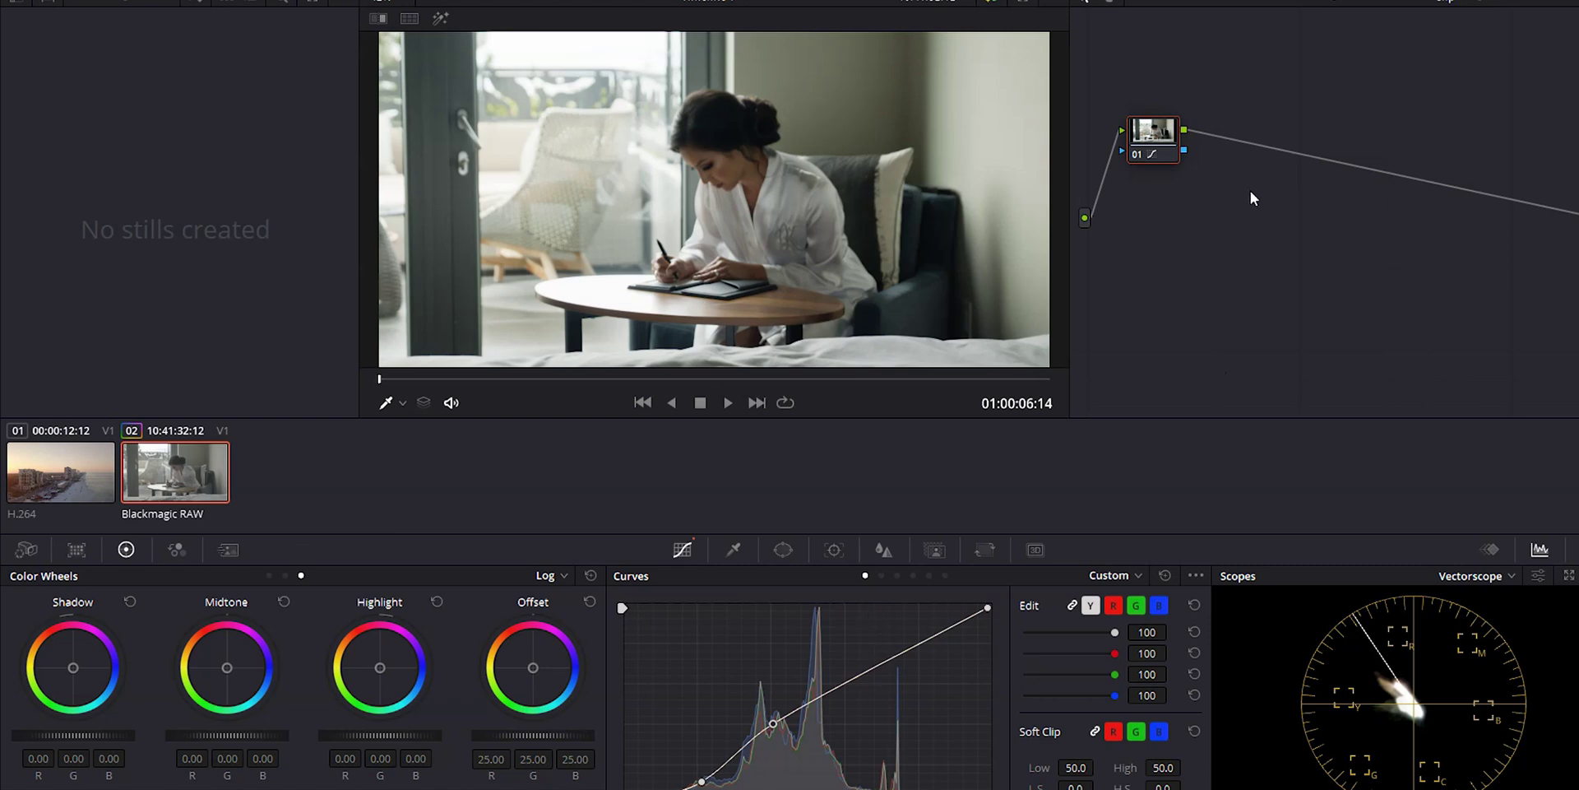
Step: Add a serial node and a parallel node, and isolate the skin tones on the parallel node with hue center 29.4 and width 31.5
{"action": "key", "text": "alt+s"}
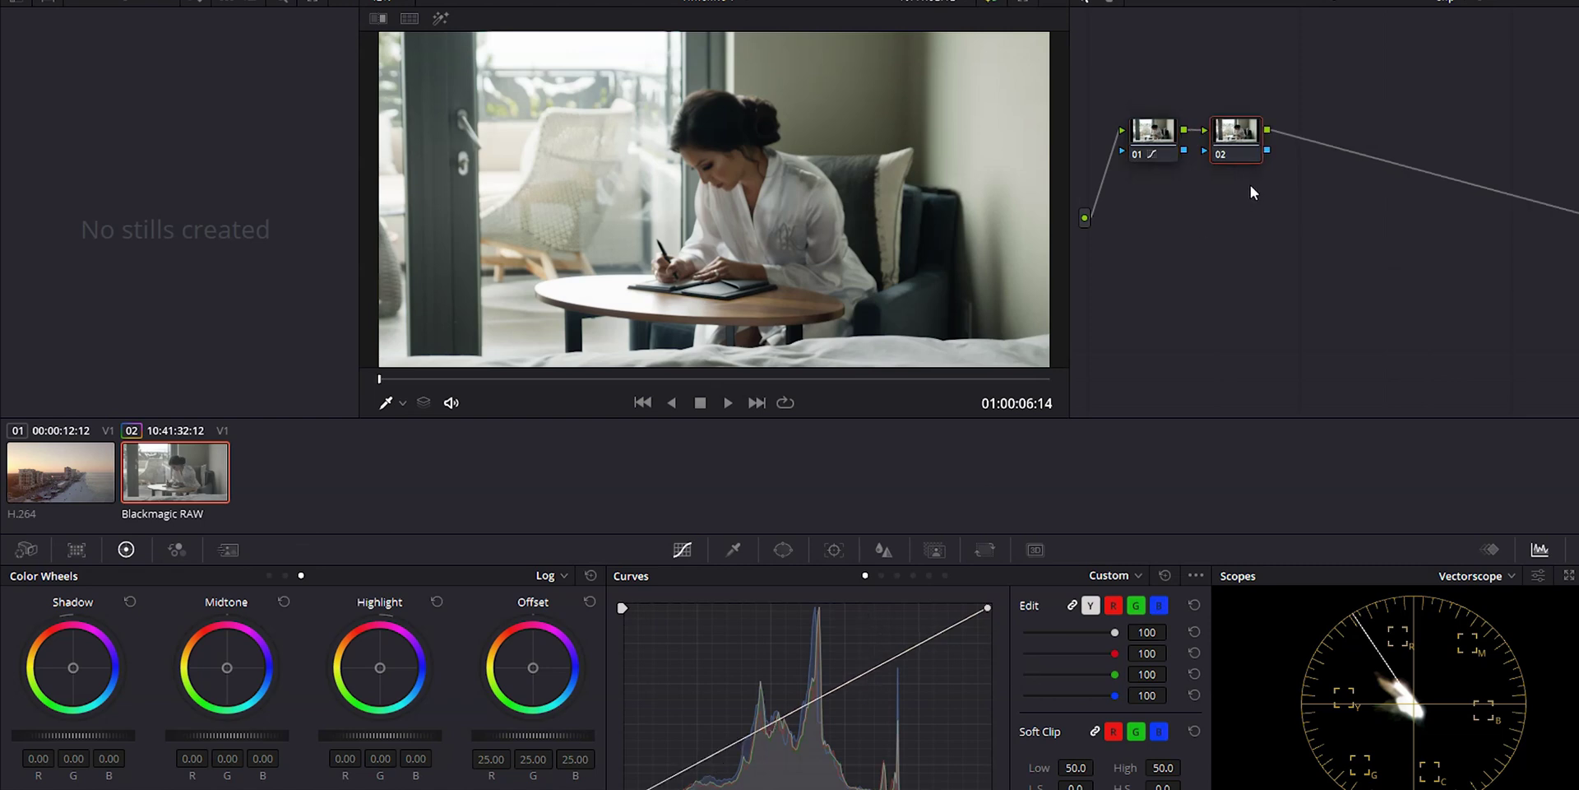
{"action": "key", "text": "alt+p"}
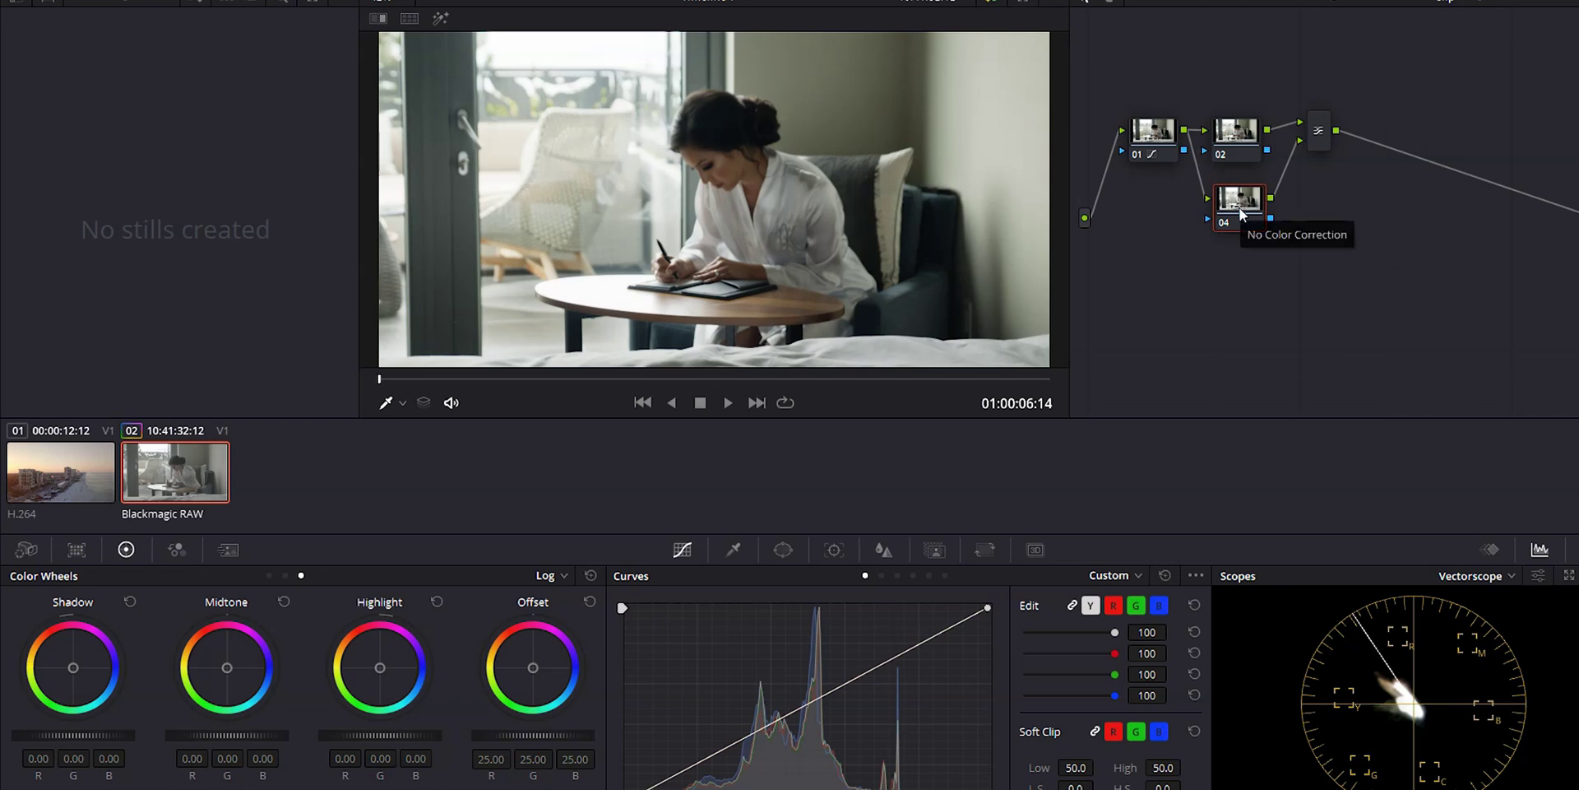
{"action": "left_click", "coordinate": [732, 549]}
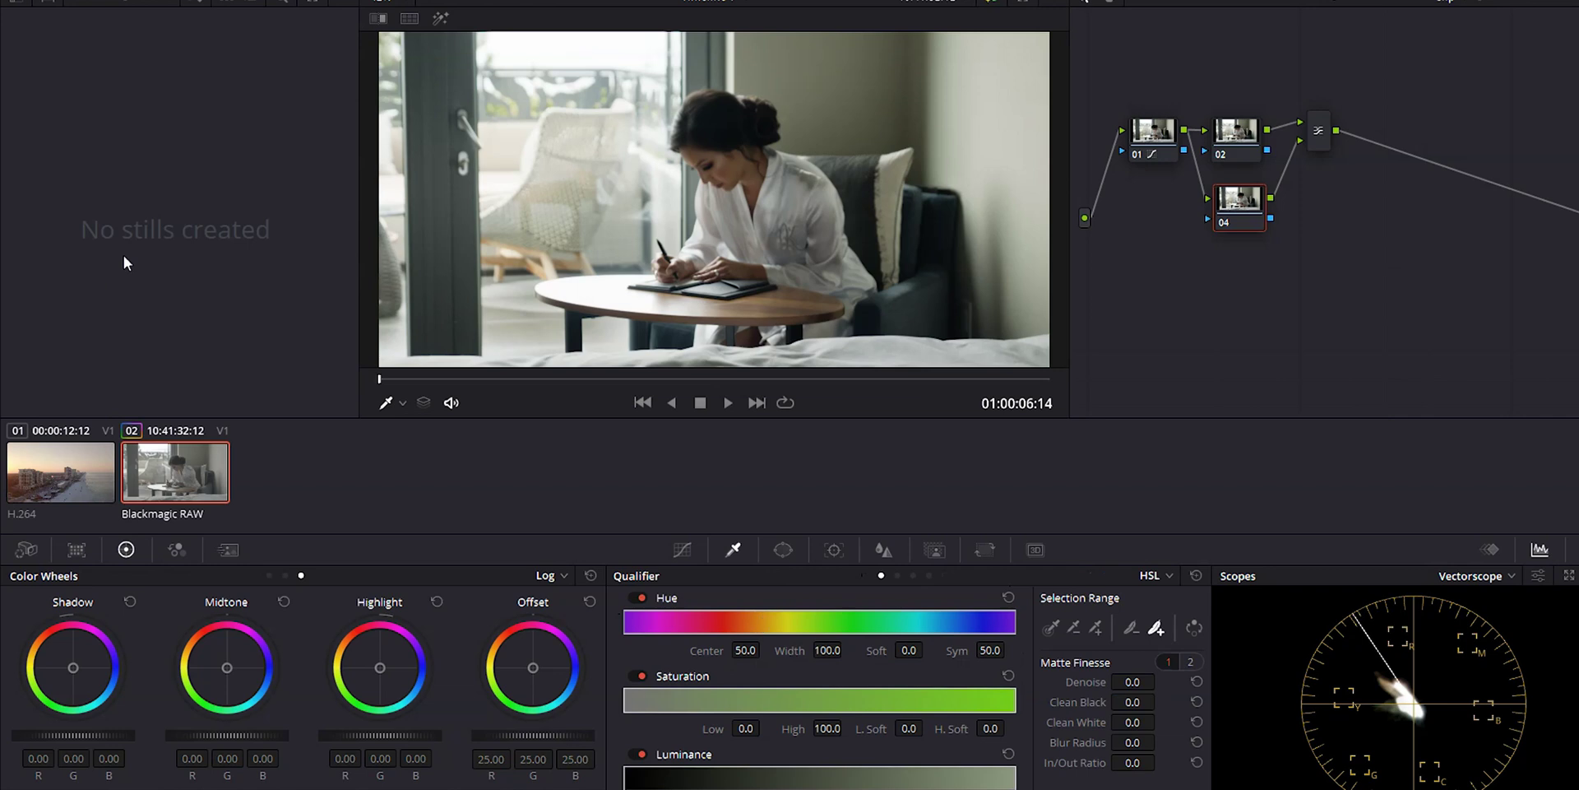
{"action": "left_click", "coordinate": [440, 18]}
{"action": "left_click_drag", "start_coordinate": [823, 649], "coordinate": [699, 650]}
{"action": "left_click_drag", "start_coordinate": [745, 649], "coordinate": [852, 667]}
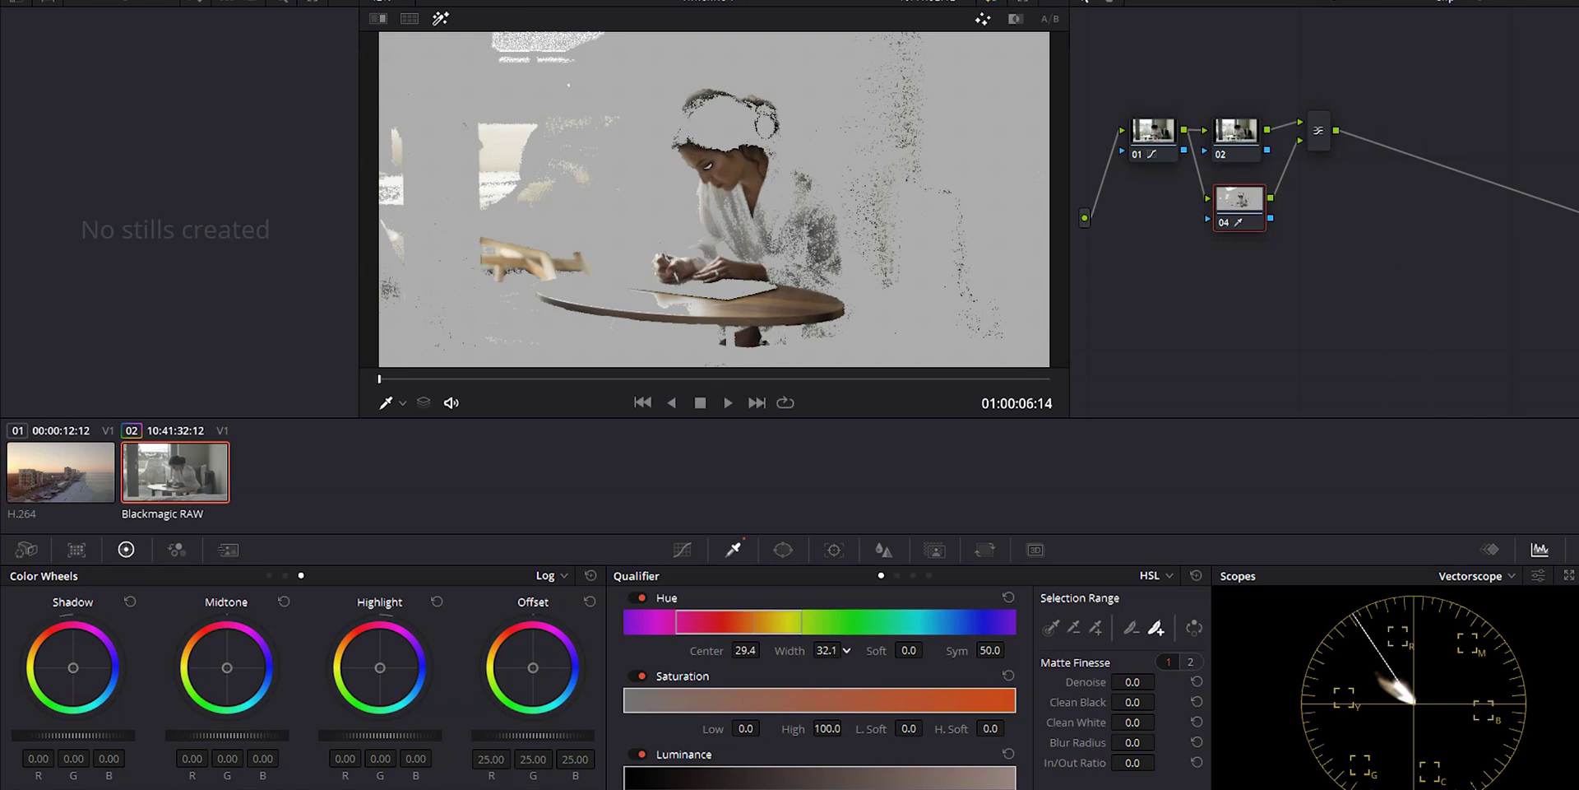
{"action": "left_click_drag", "start_coordinate": [847, 650], "coordinate": [844, 650]}
{"action": "left_click_drag", "start_coordinate": [746, 728], "coordinate": [750, 728]}
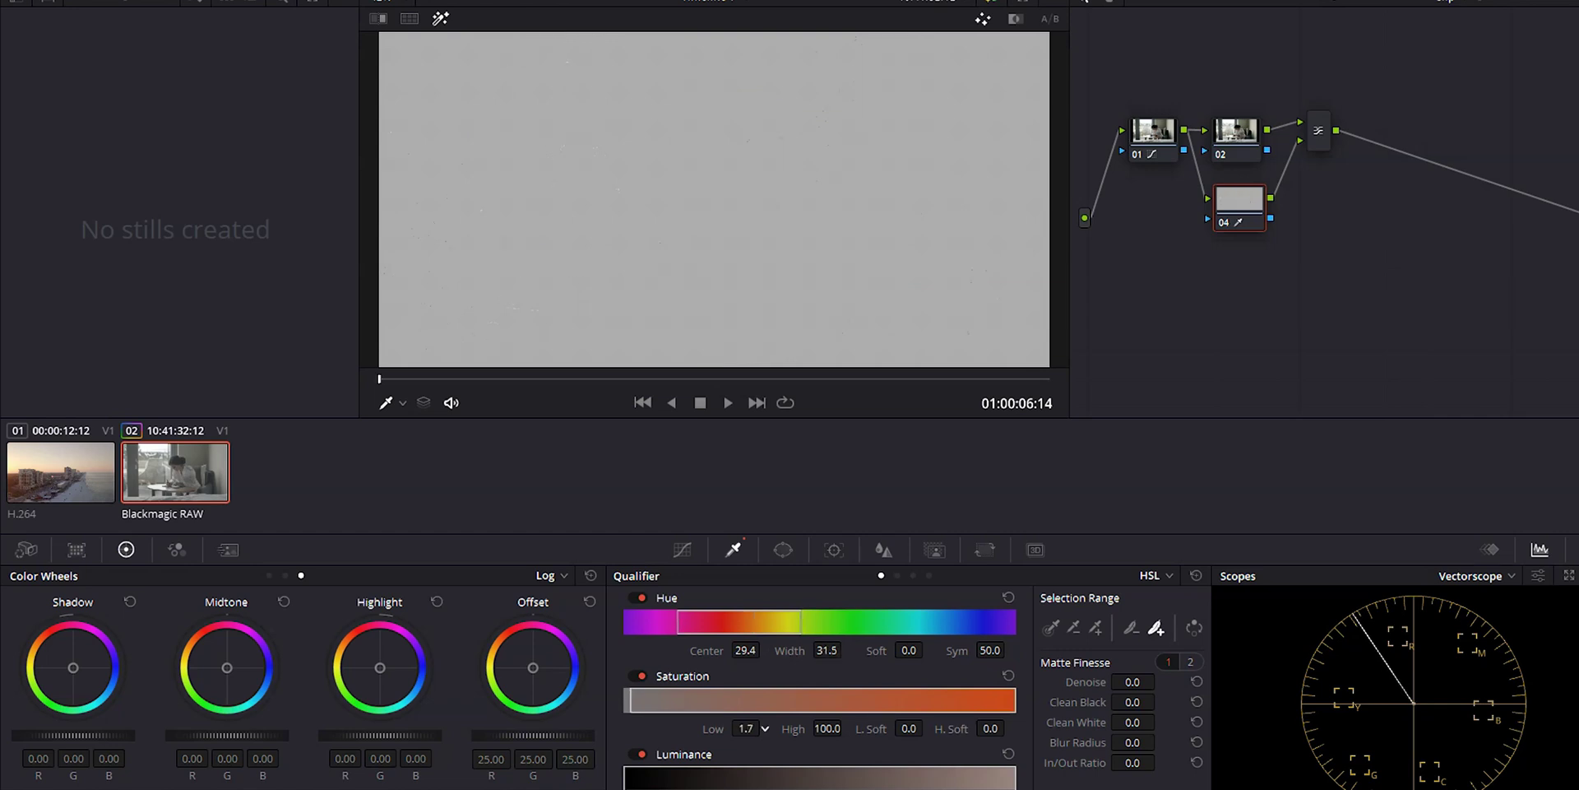
{"action": "left_click_drag", "start_coordinate": [745, 728], "coordinate": [740, 728]}
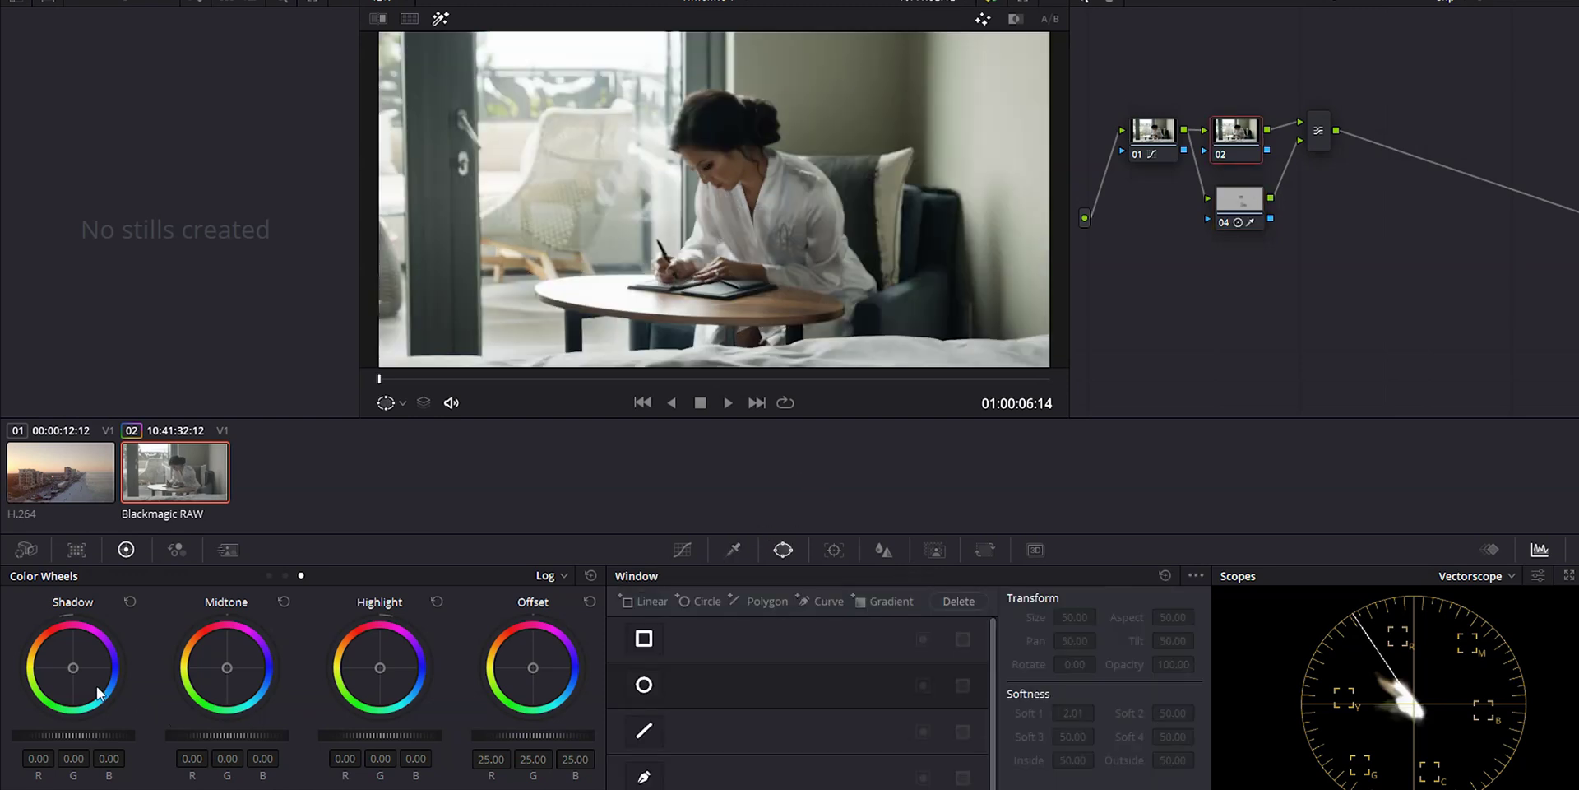
Step: Tint node 02 toward teal by shifting the Log shadow, midtone and highlight color balance, and turn off the highlight view
{"action": "left_click_drag", "start_coordinate": [76, 672], "coordinate": [77, 669]}
{"action": "left_click_drag", "start_coordinate": [230, 672], "coordinate": [239, 685]}
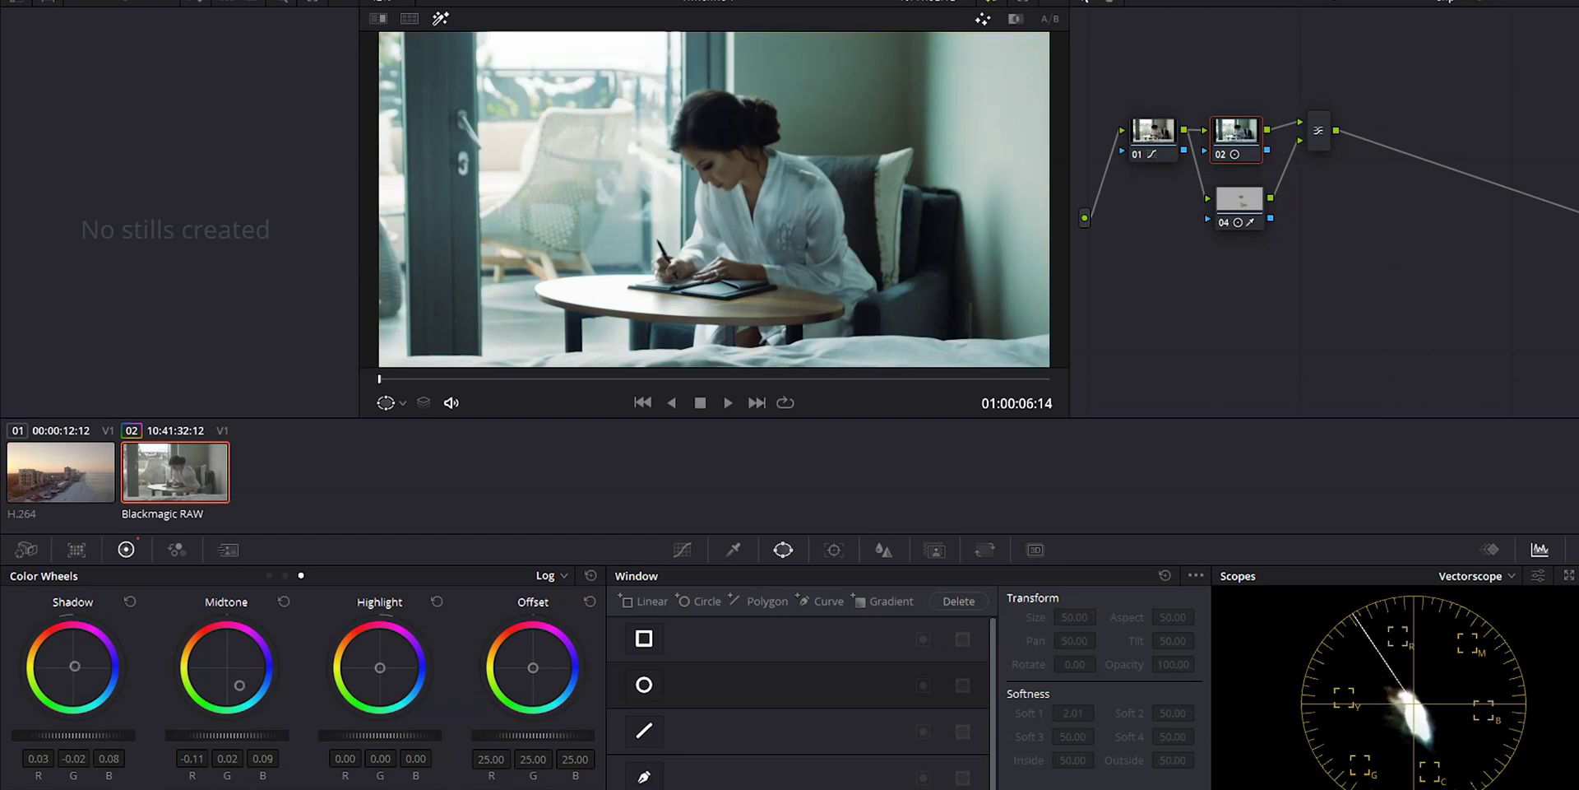
{"action": "left_click_drag", "start_coordinate": [379, 667], "coordinate": [383, 664]}
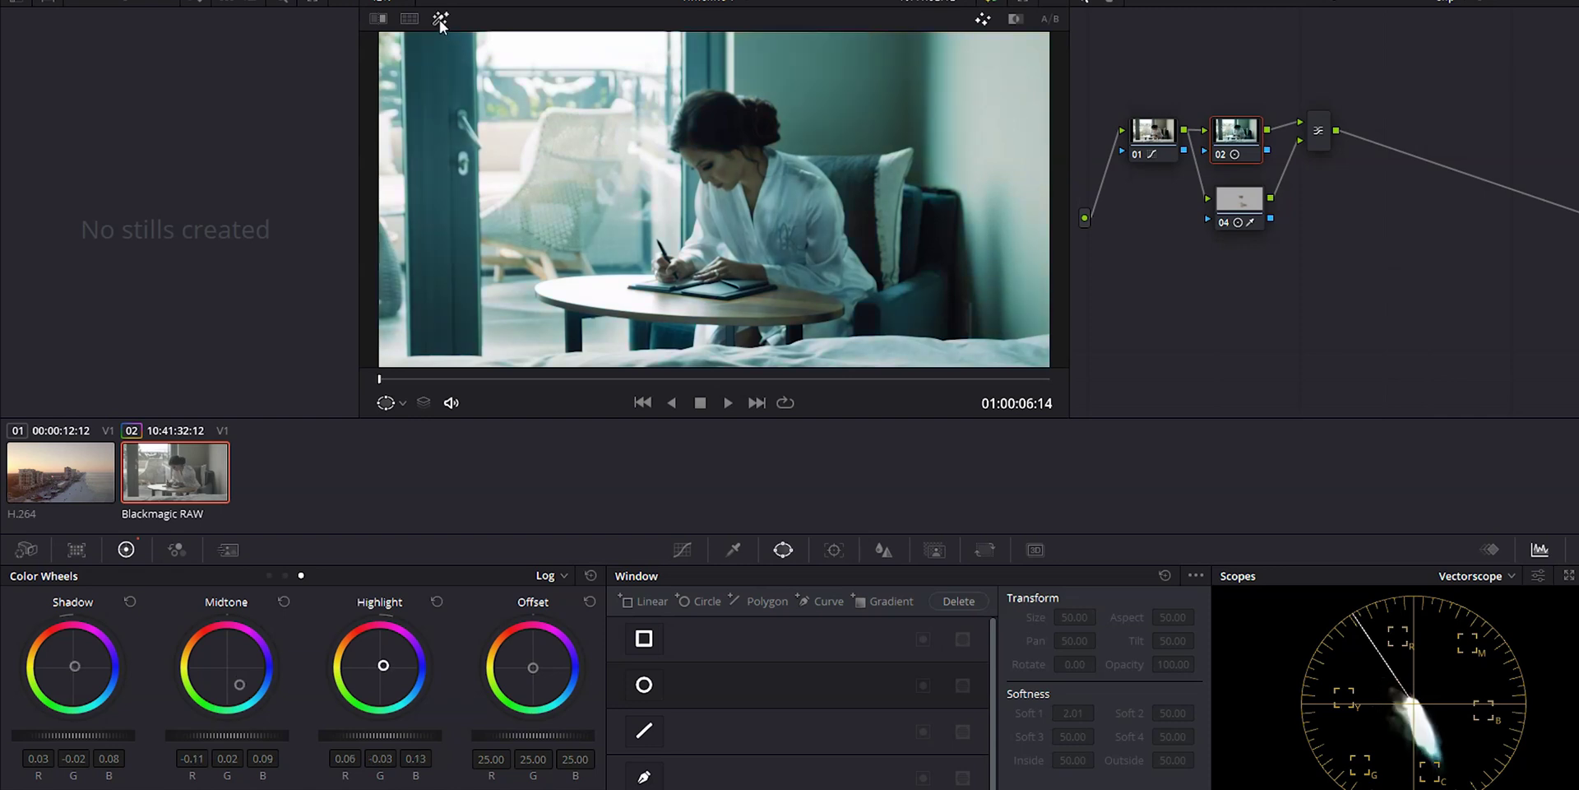
{"action": "key", "text": "shift+apostrophe"}
Step: Adjust the node keys of 02 and 04, and add a final node whose Lum Vs Sat curve reduces saturation in shadows and highlights
{"action": "left_click", "coordinate": [934, 549]}
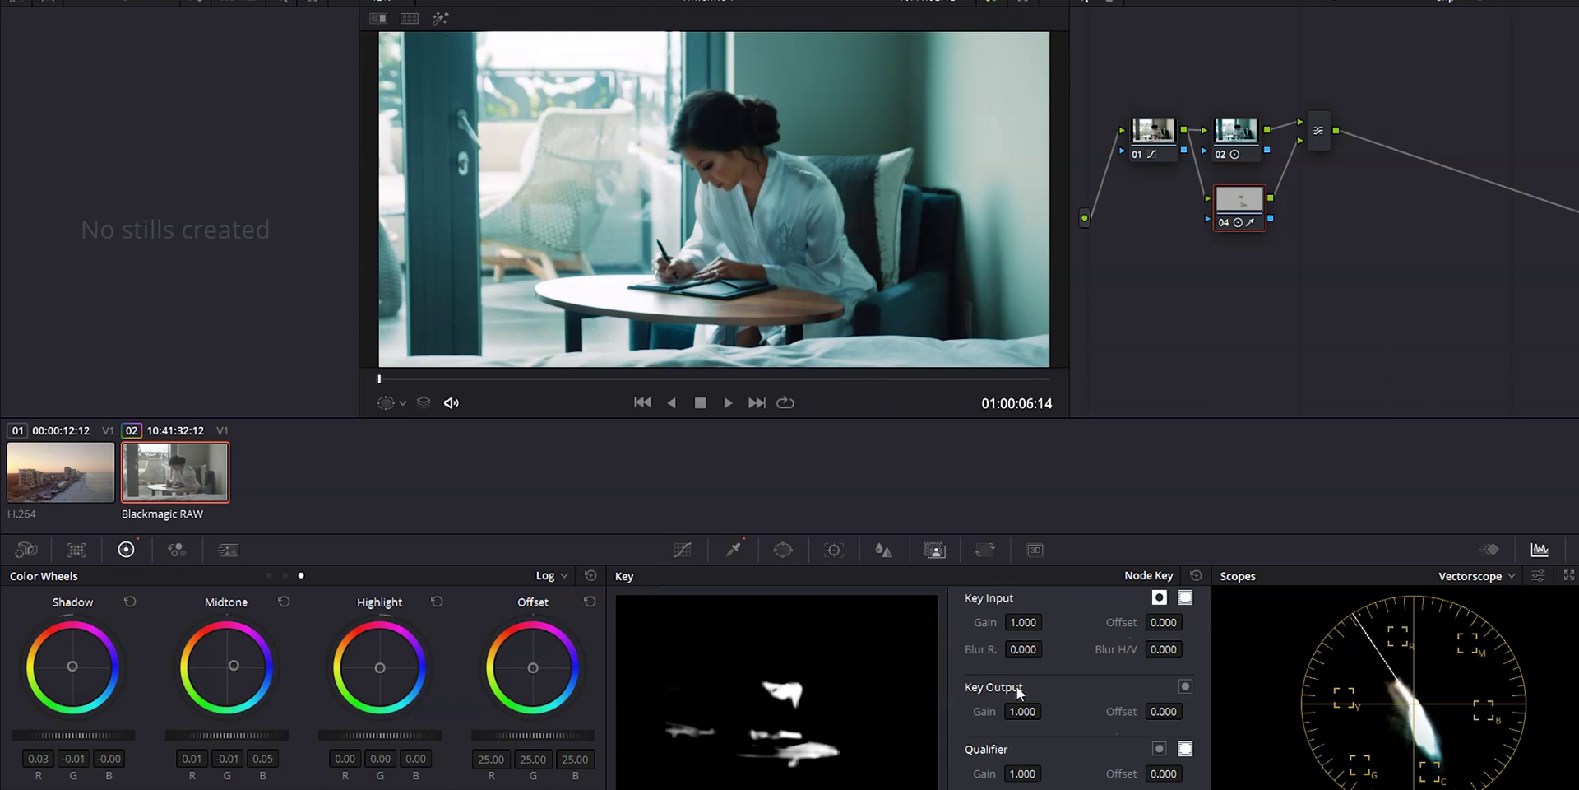
{"action": "key", "text": "alt+o"}
{"action": "left_click", "coordinate": [682, 549]}
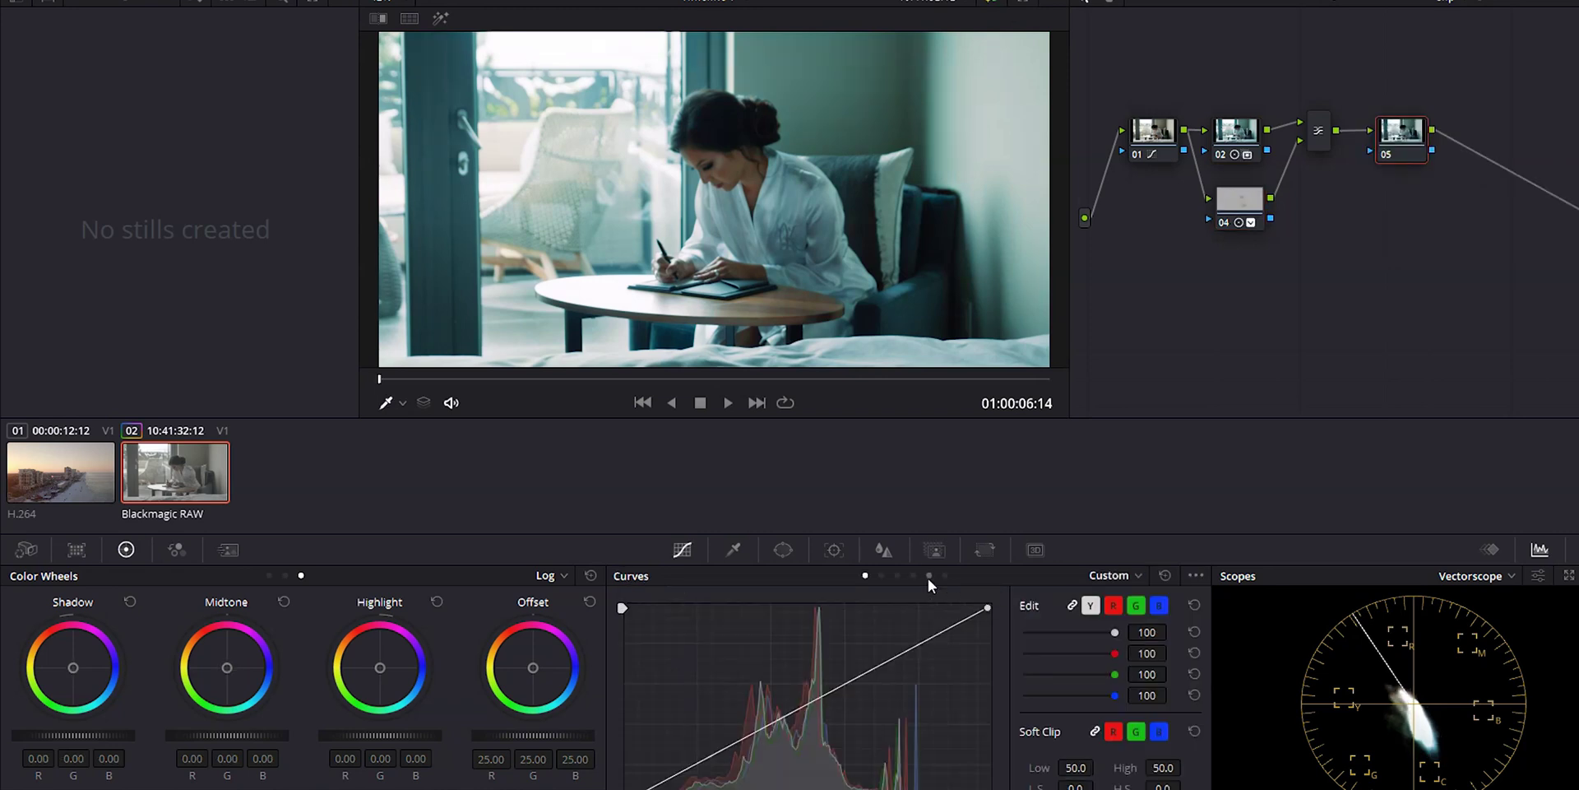
{"action": "left_click", "coordinate": [929, 575]}
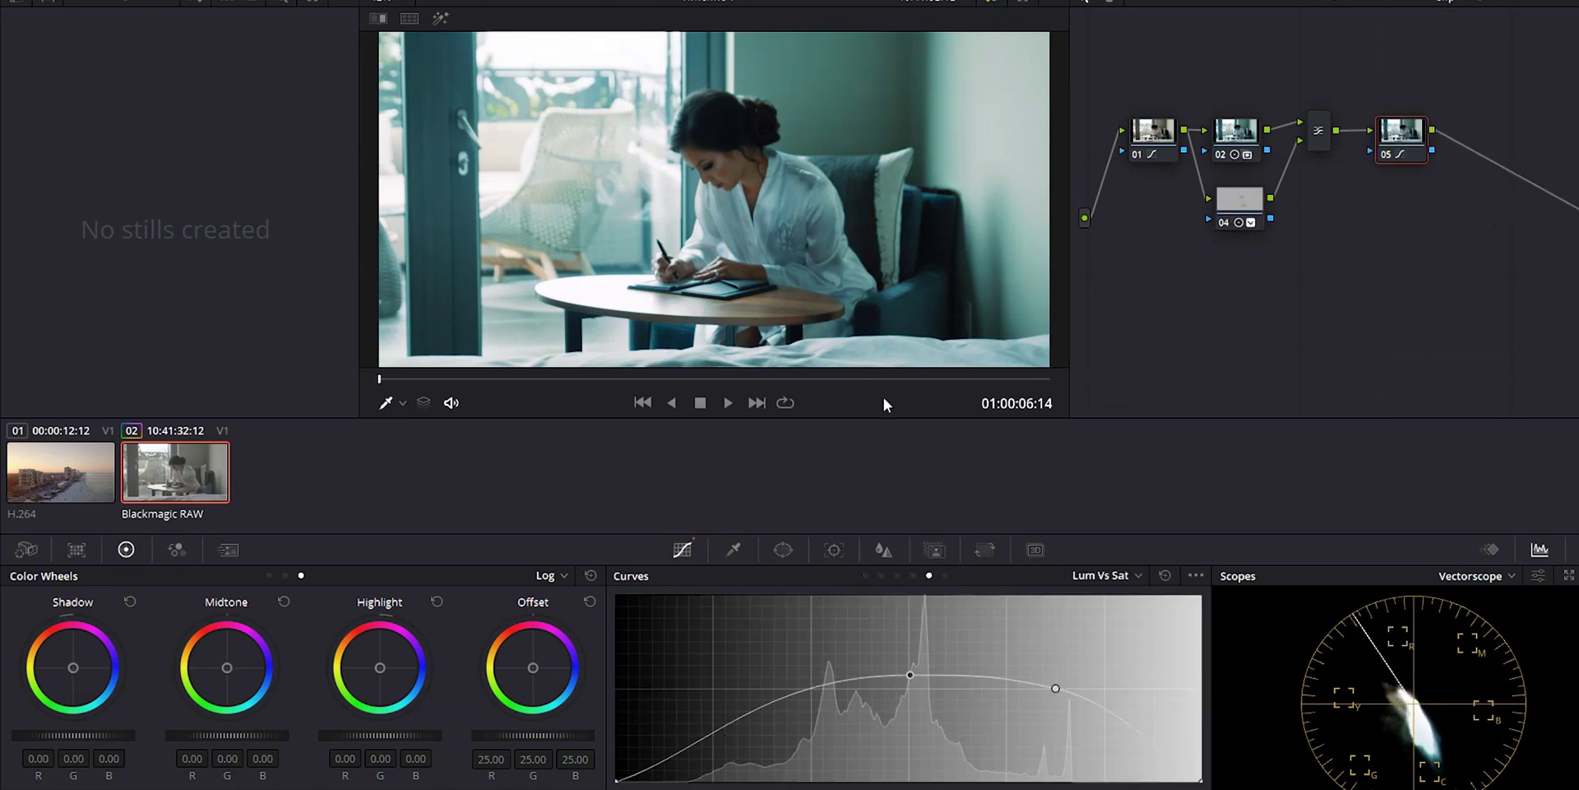
Step: Grab a still of the graded Blackmagic RAW clip and apply its grade to the H.264 beach clip
{"action": "right_click", "coordinate": [545, 216]}
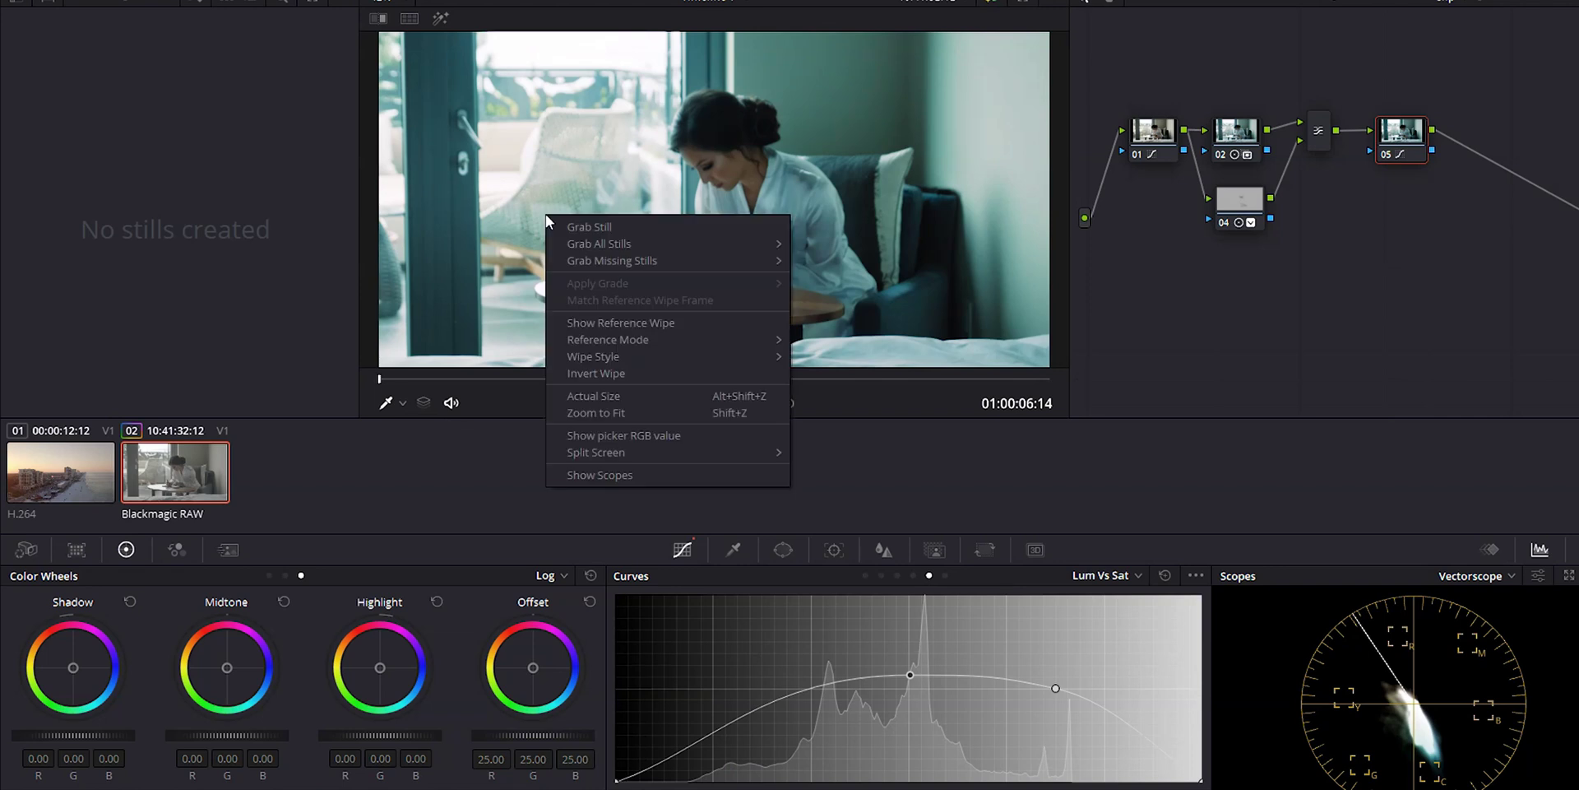
{"action": "left_click", "coordinate": [580, 232]}
{"action": "left_click", "coordinate": [91, 462]}
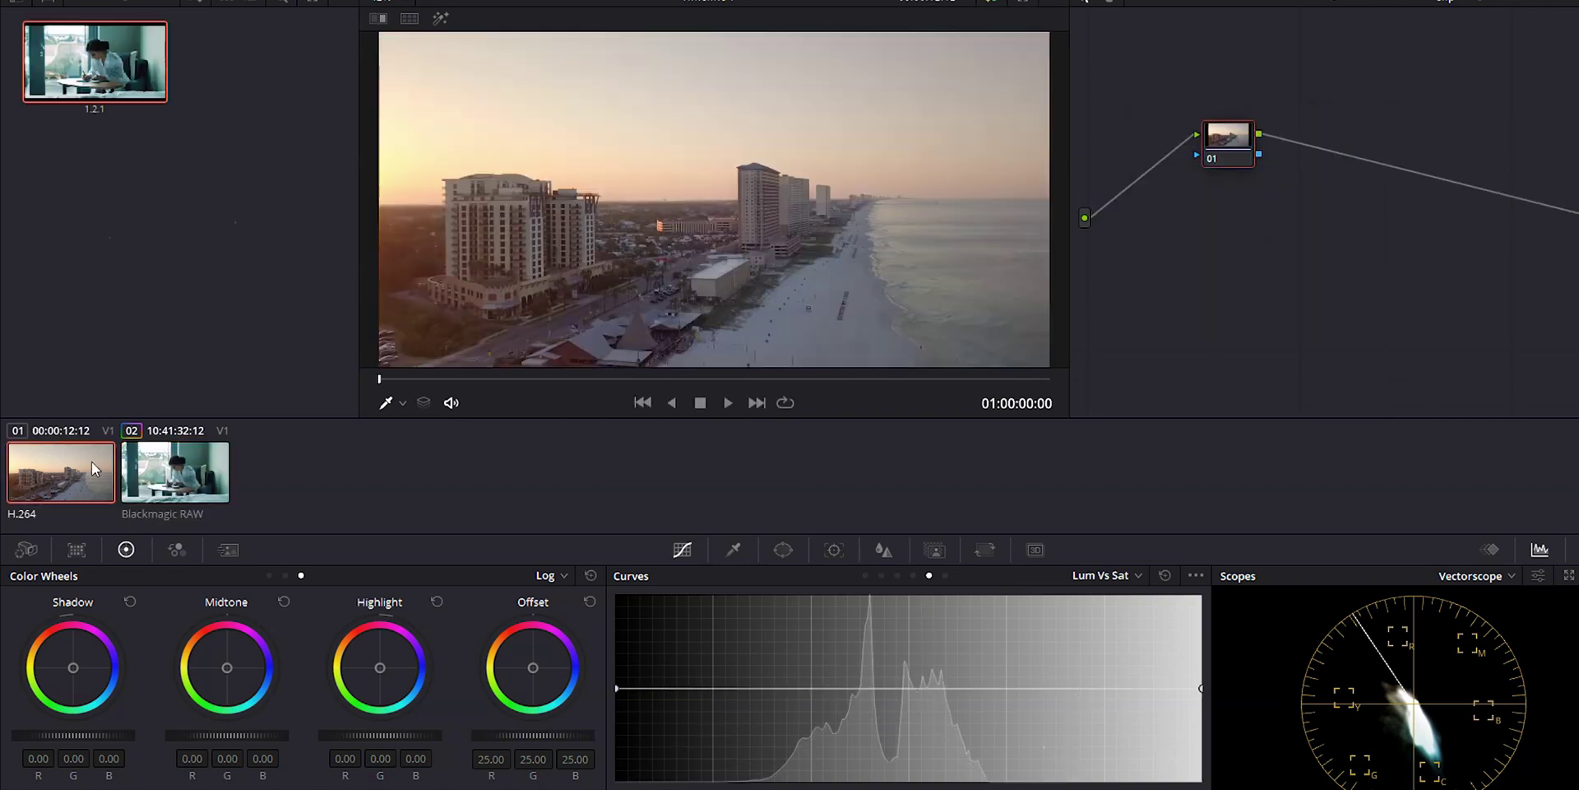
{"action": "left_click_drag", "start_coordinate": [80, 79], "coordinate": [1234, 153]}
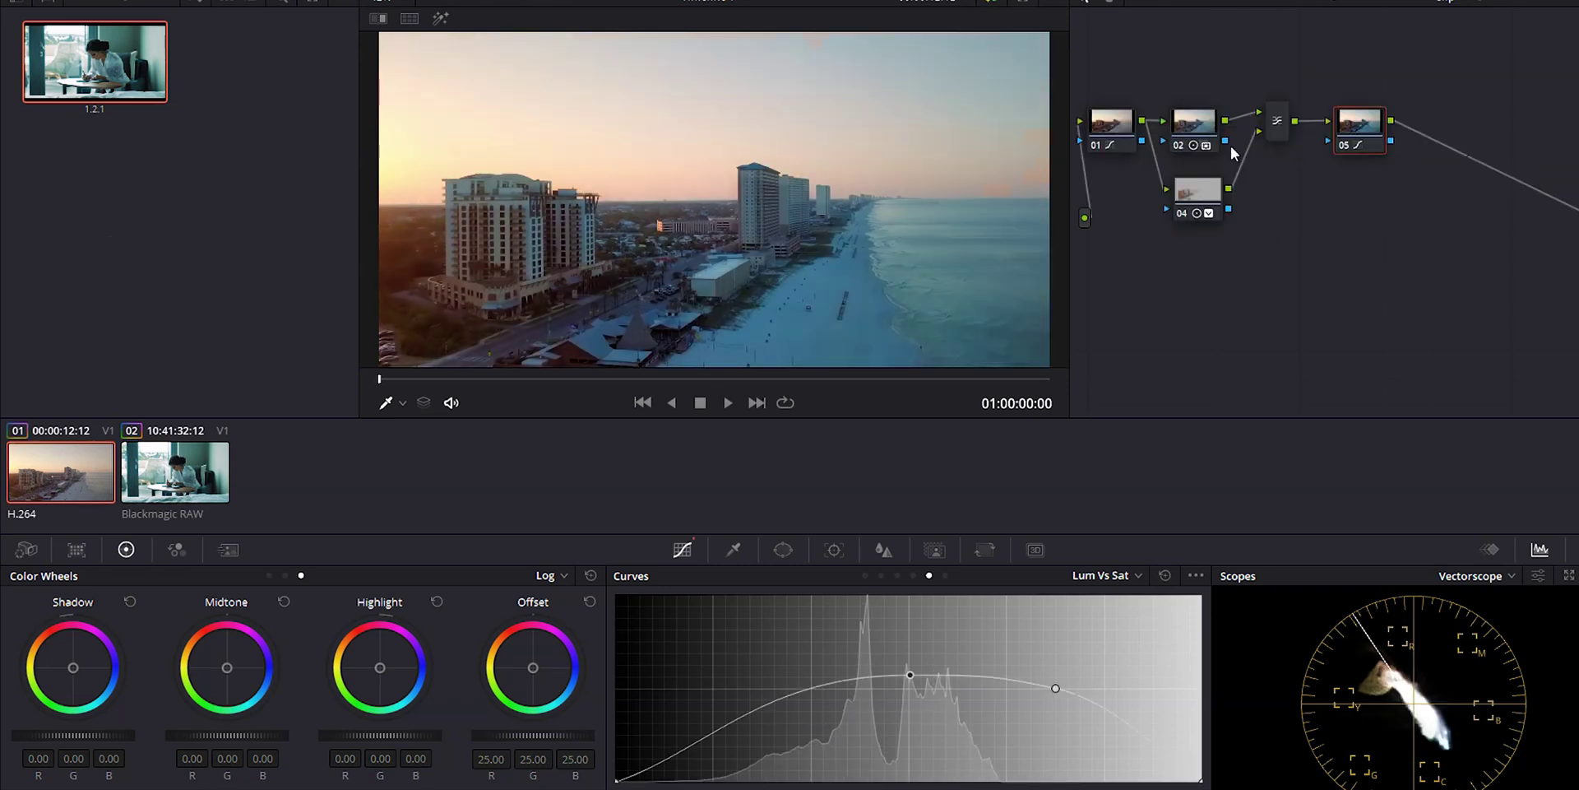